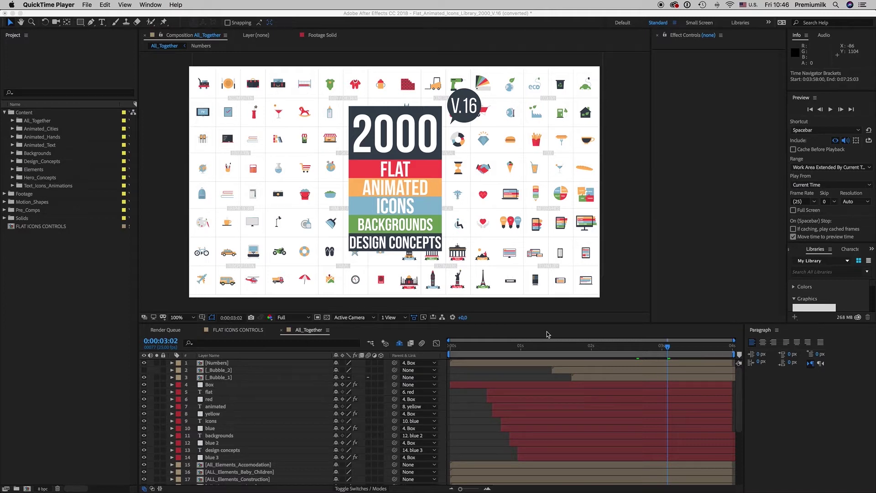
Switch to the FLAT ICONS CONTROLS composition to show the Camera Equipment icon set.
click(246, 330)
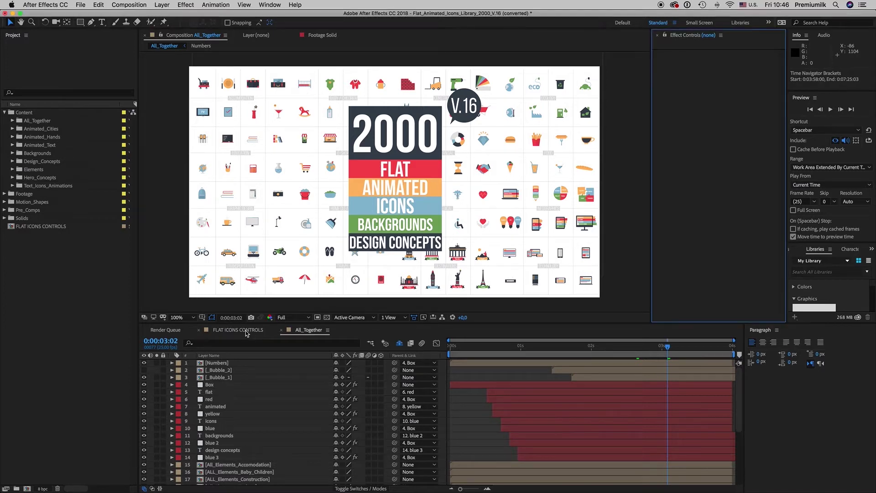
Select the CONTROLS layer and preview Color_03 as cyan, then cancel to keep orange.
click(245, 330)
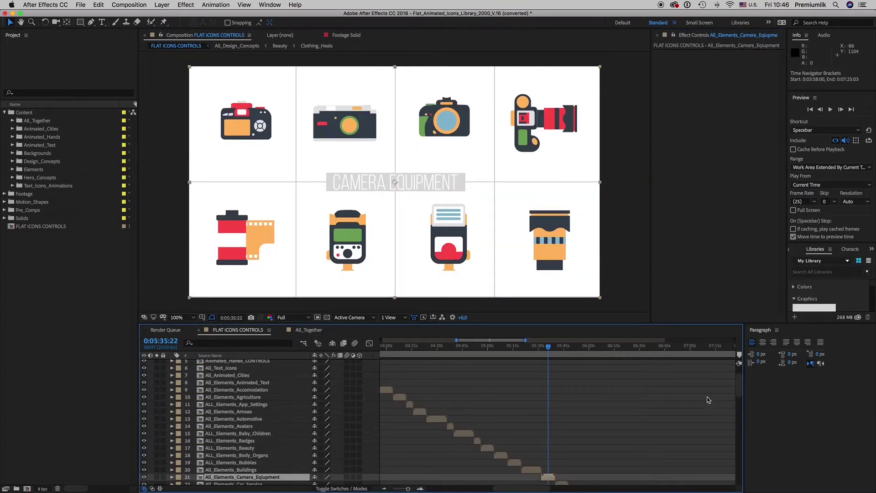
drag(739, 383, 740, 363)
click(548, 366)
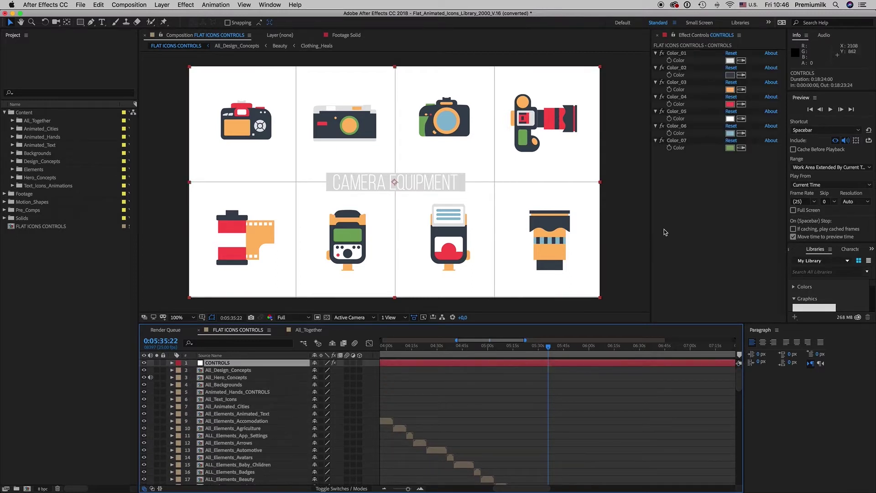
click(730, 90)
drag(673, 358, 676, 360)
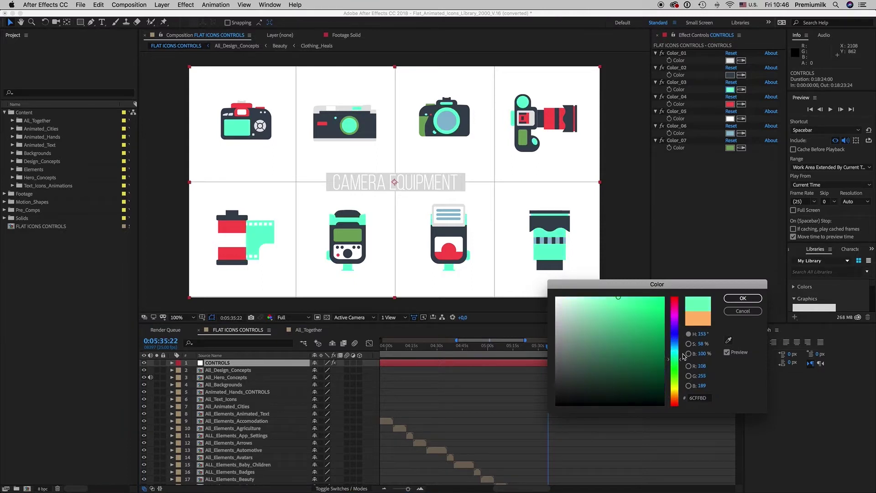
click(743, 311)
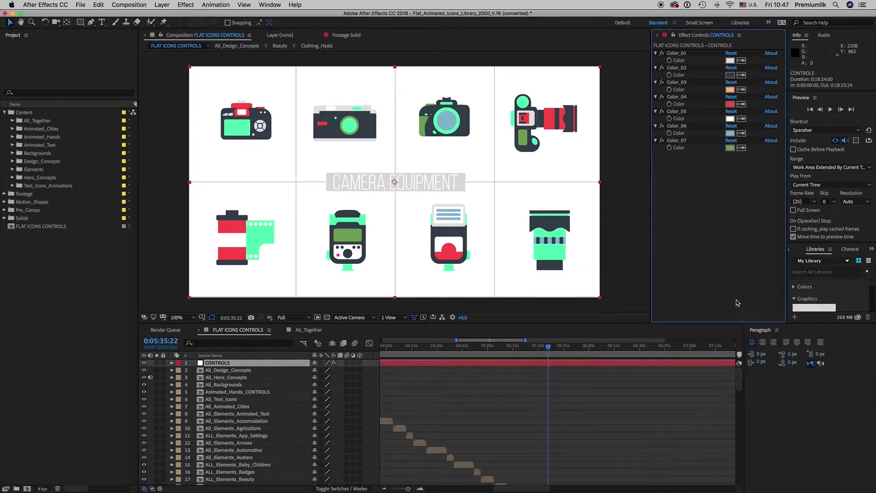
Trial eyedropper-sampled orange and dark grey in Color_06 and Color_07, then undo the changes.
click(741, 136)
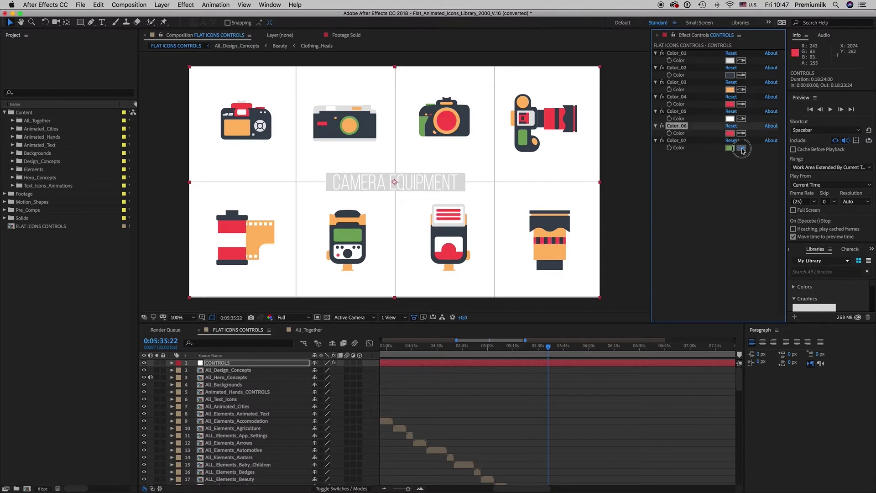
click(730, 90)
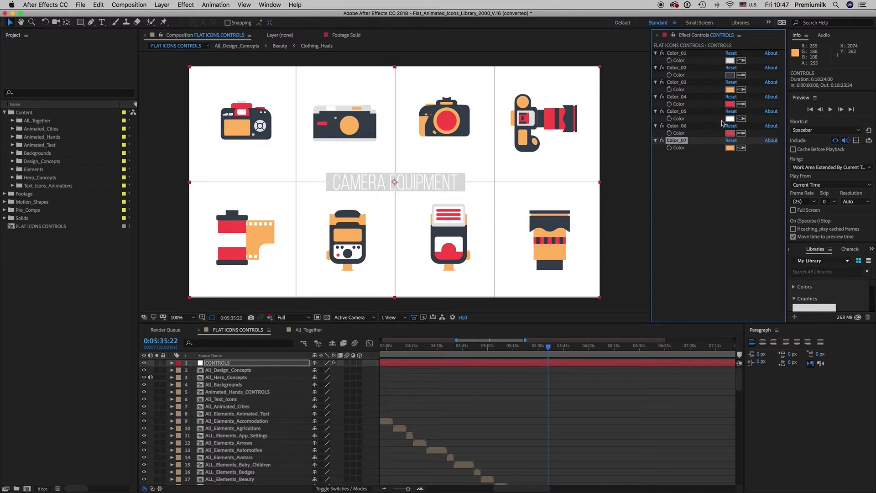
click(742, 104)
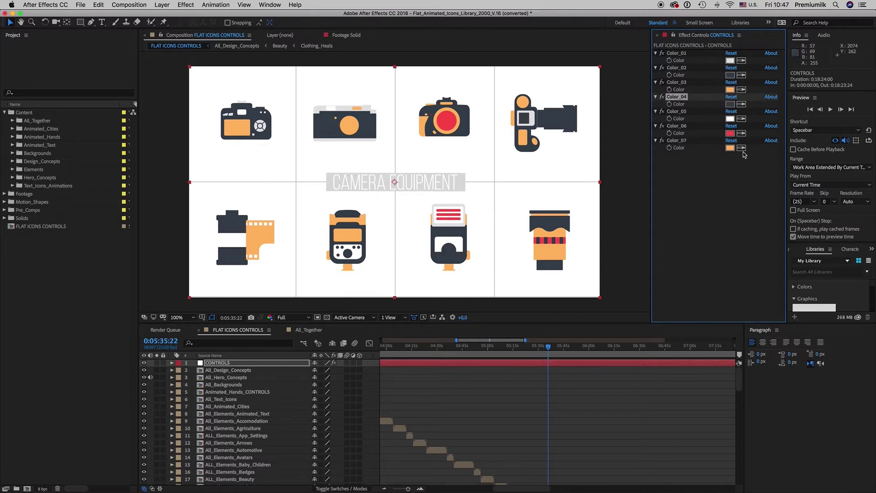
click(733, 108)
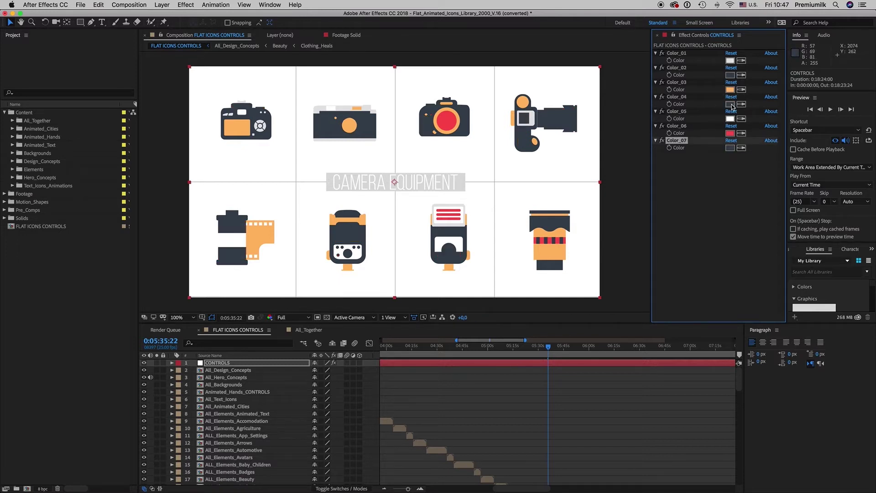
click(742, 133)
click(732, 91)
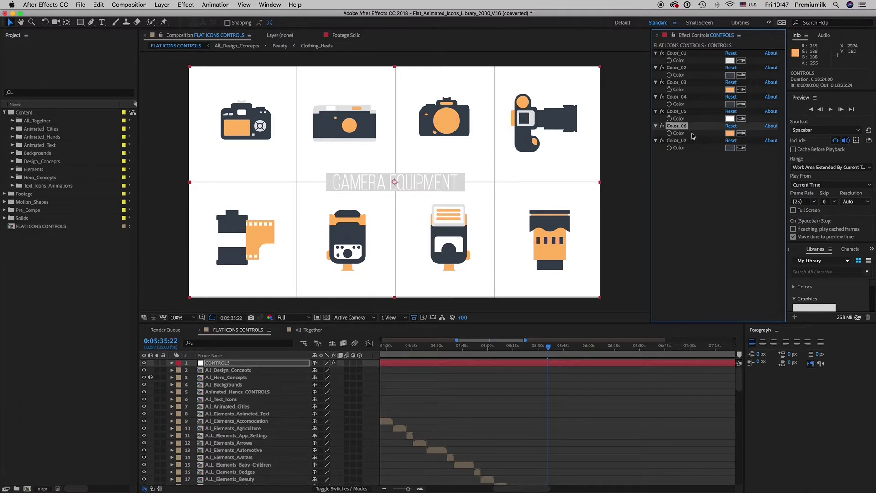
key(super+z)
key(super+z)
key(super+z)
key(super+z)
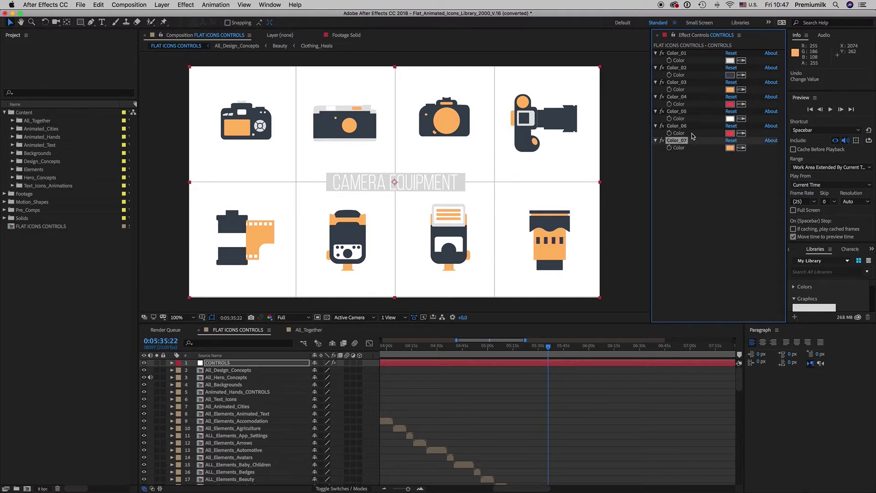
key(super+z)
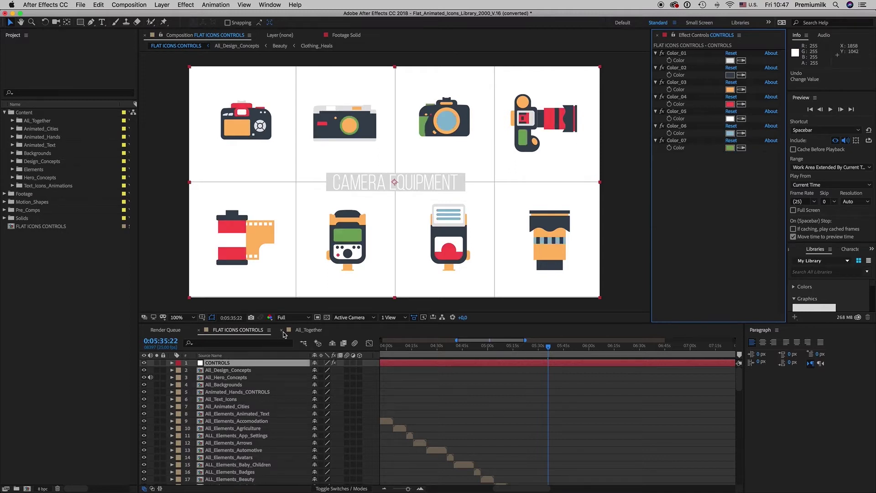
Return to the timeline start and open All_Design_Concepts at its Consulting and Contact section.
drag(740, 376, 454, 364)
key(Home)
click(404, 351)
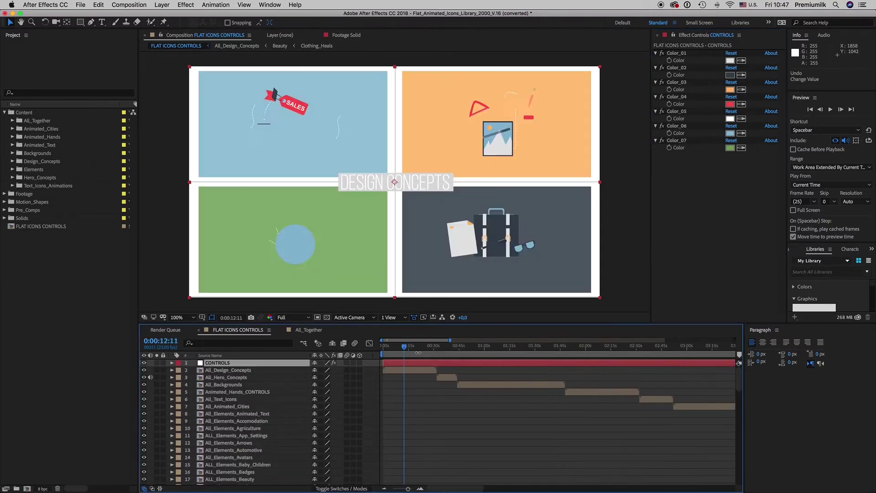
double_click(416, 368)
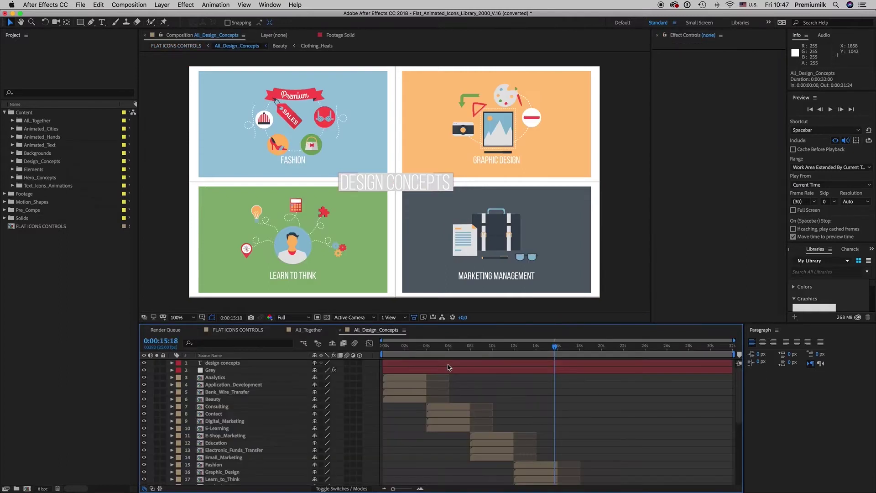
click(445, 352)
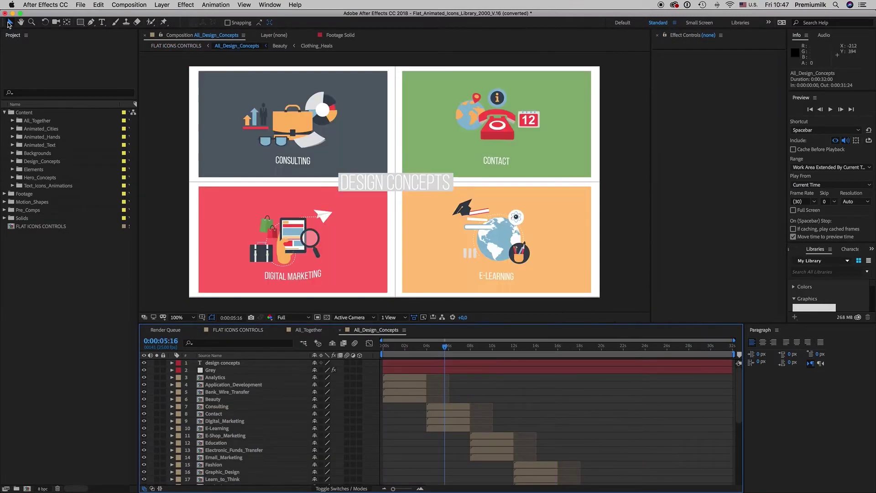
Open the Consulting precomp at 0:00:02:20, hide the Mode columns, and toggle briefcase and pie-chart visibility.
double_click(311, 146)
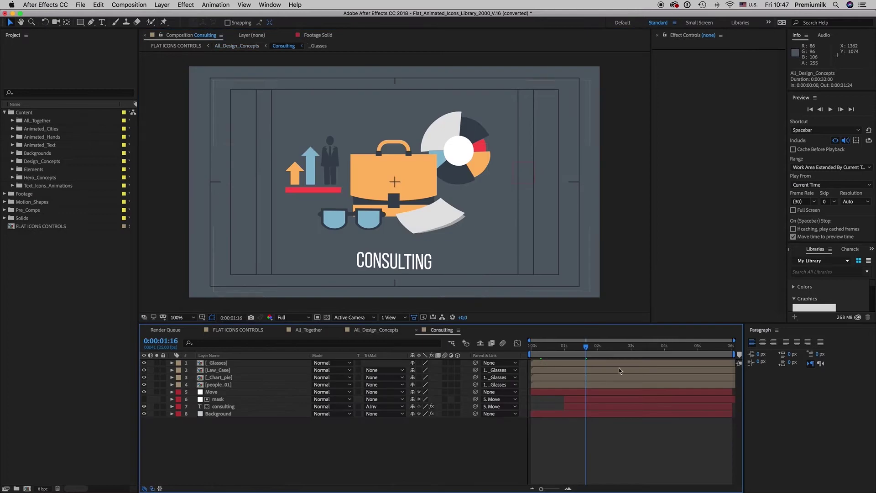
drag(587, 349, 624, 349)
right_click(394, 355)
key(F4)
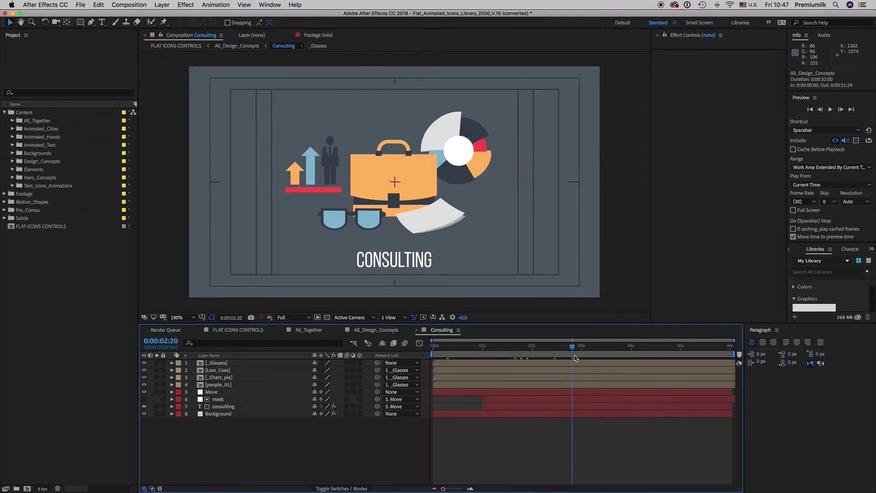
click(144, 370)
click(144, 370)
click(144, 378)
click(144, 378)
Reveal the Law_Case layer's source in the Project panel.
click(218, 377)
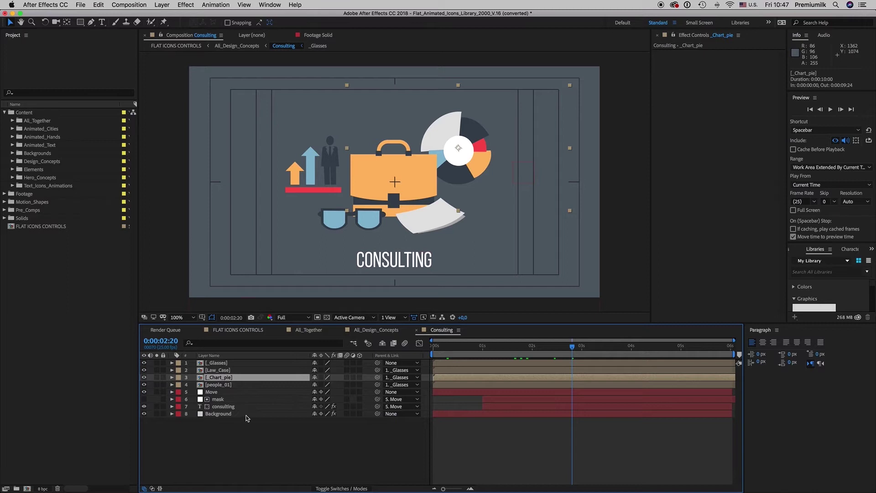
click(223, 408)
key(F2)
key(super+t)
right_click(221, 374)
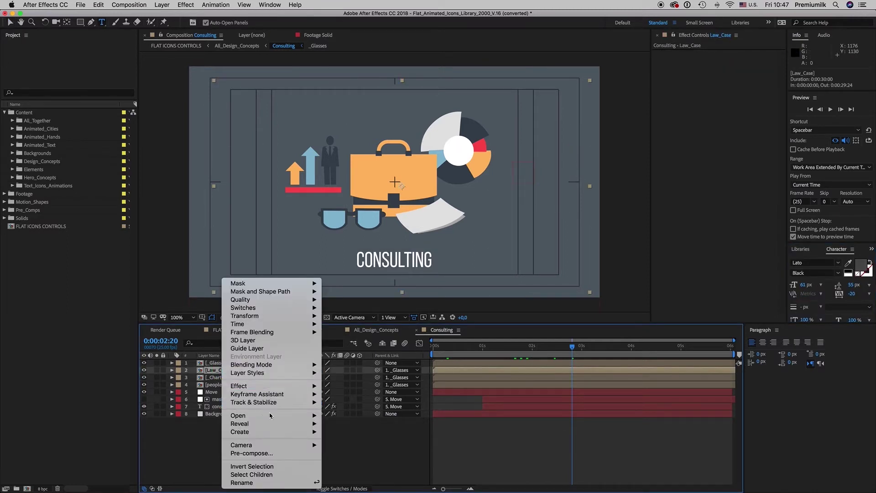
mouse_move(274, 429)
click(364, 432)
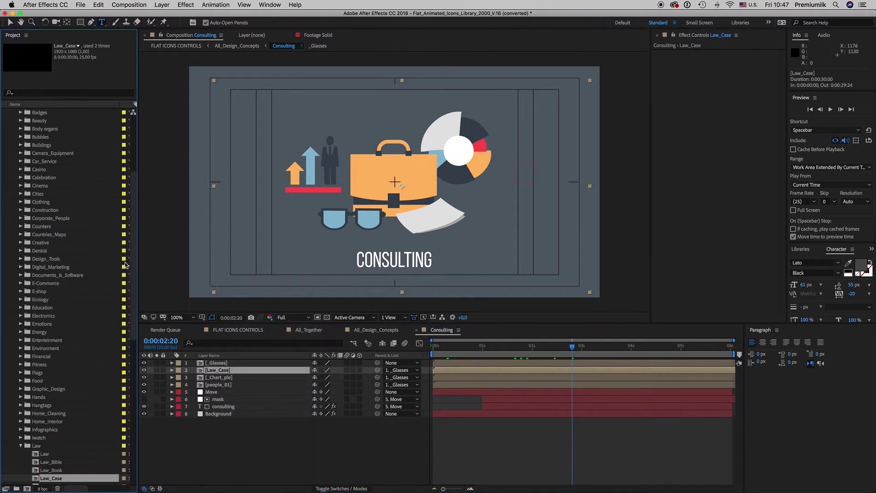
Select the Law and Elements project folders and put the cursor in the Project search field.
scroll(132, 296, down, 5)
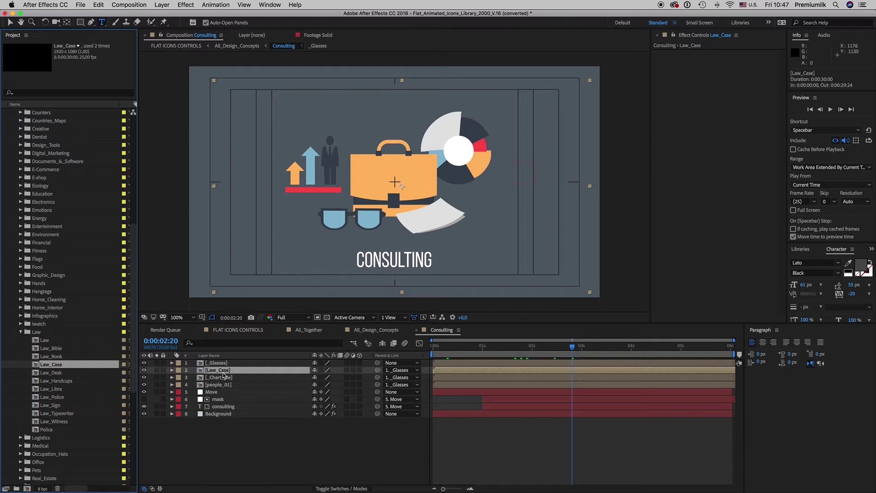
click(36, 333)
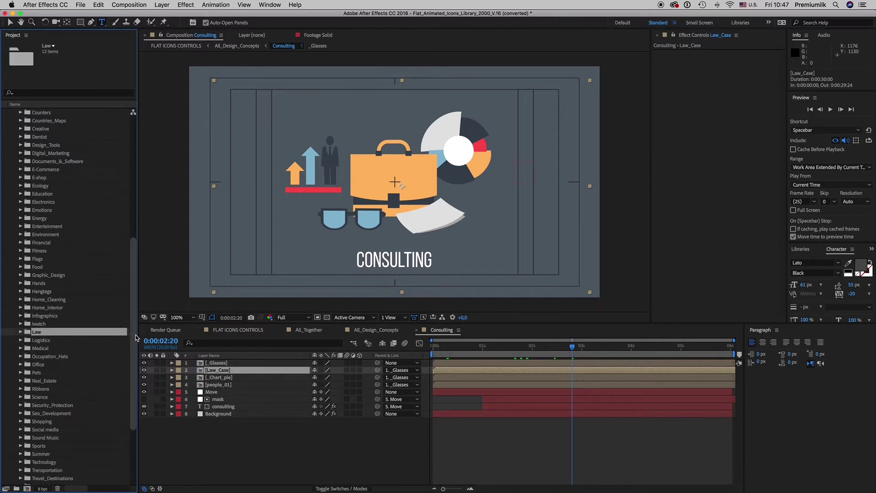
drag(131, 329, 127, 192)
click(36, 170)
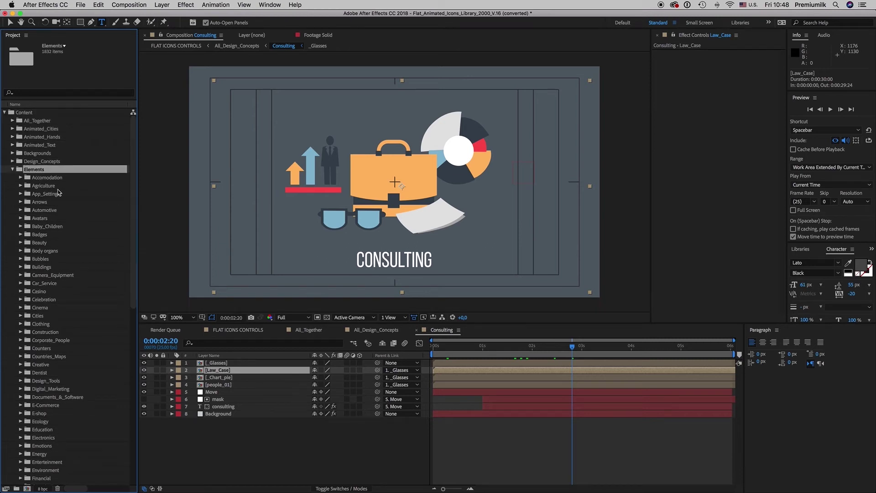
click(36, 93)
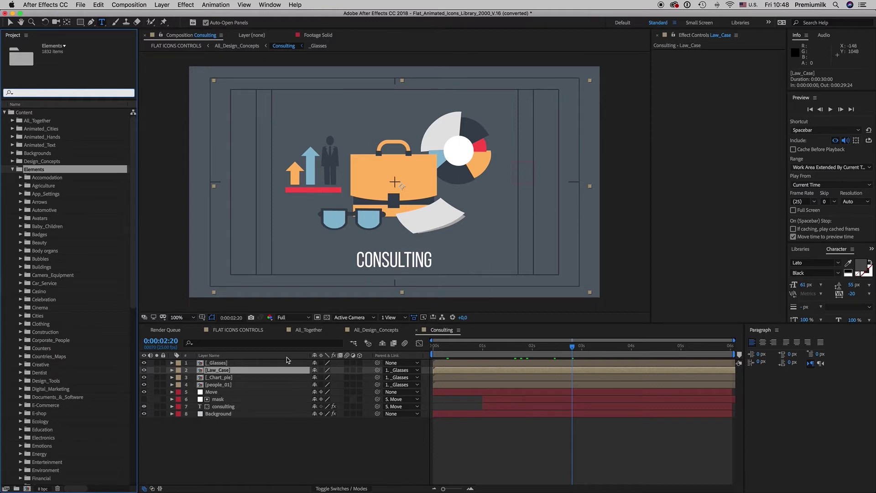
Search the project for 'target' and replace the _Chart_pie layer with SEO_Target.
text(target)
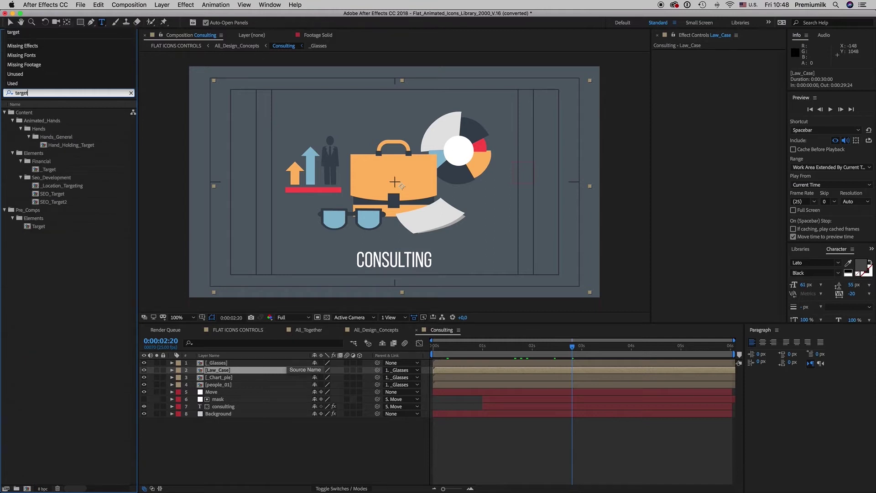
click(57, 193)
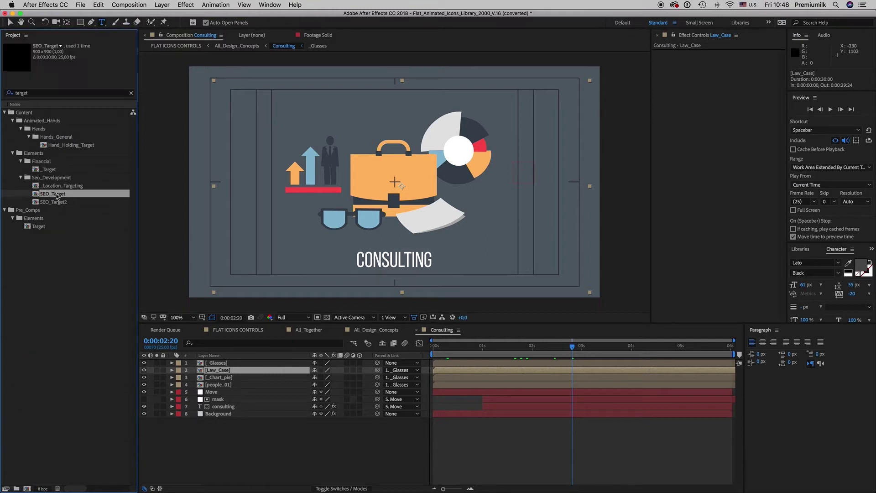
click(242, 442)
click(220, 372)
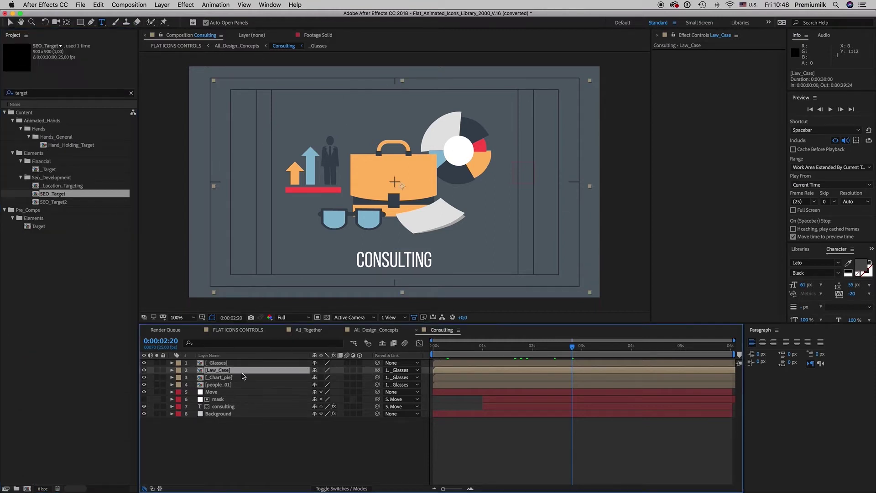
click(223, 382)
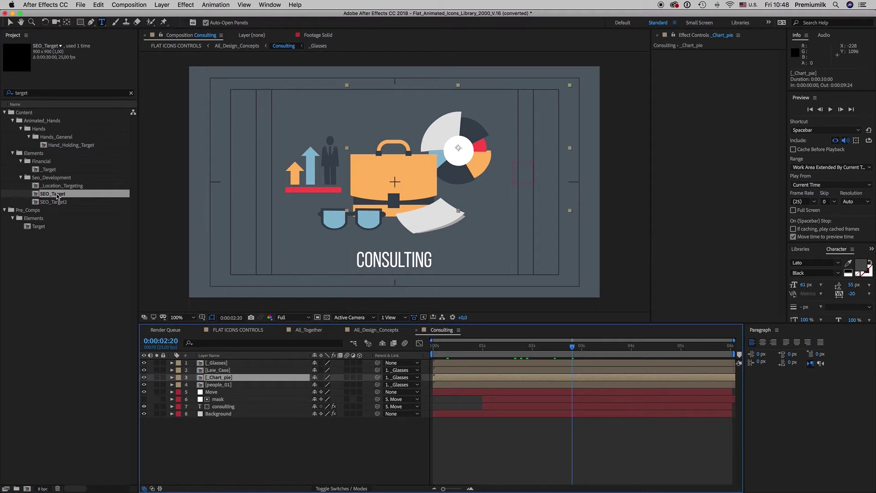
drag(57, 197, 234, 393)
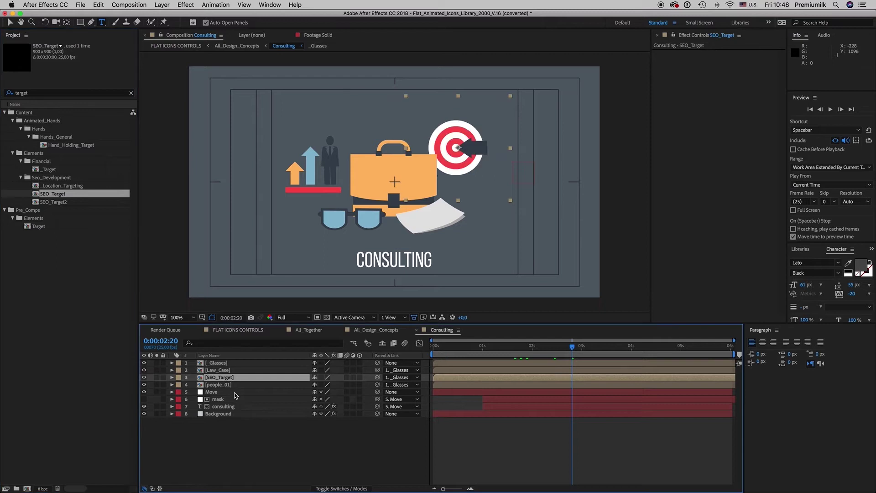
Preview the Consulting animation with the SEO_Target swap from the start.
mouse_move(572, 348)
mouse_down()
mouse_move(651, 348)
mouse_move(493, 351)
mouse_move(557, 350)
mouse_up()
key(Home)
key(space)
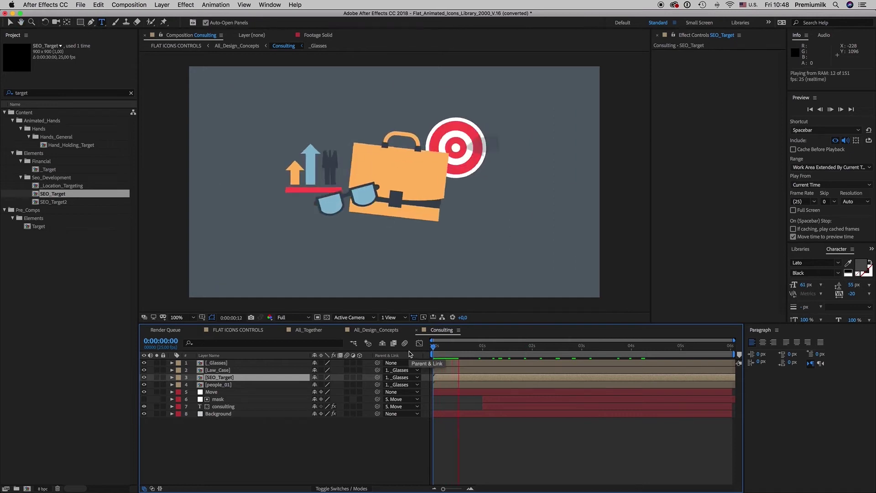
click(516, 353)
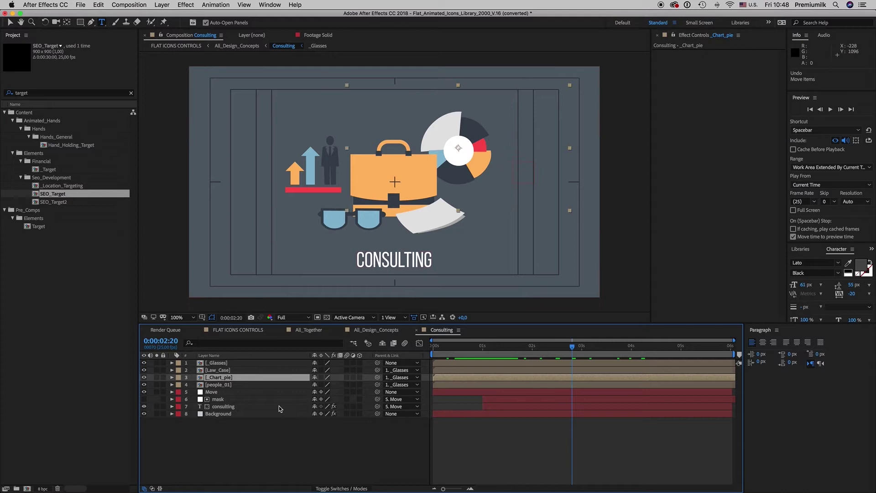
Undo the swap to restore the pie chart, clear the project search, and deselect _Chart_pie.
click(15, 104)
click(46, 93)
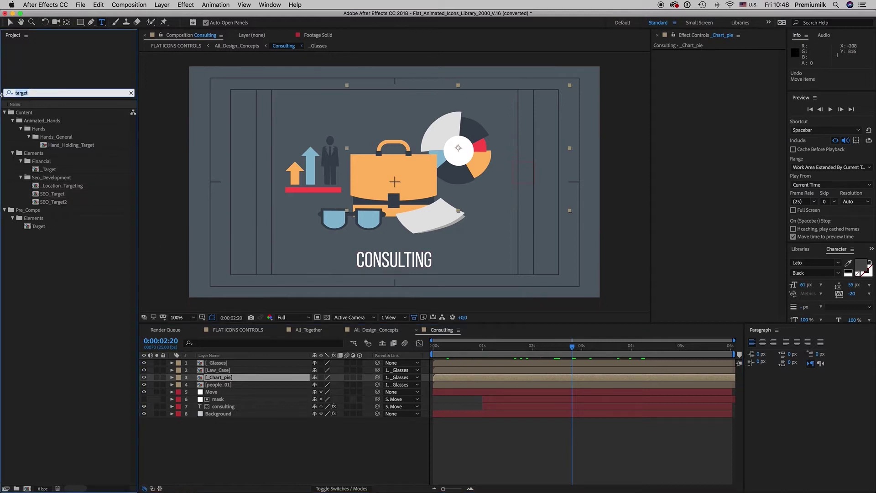
key(BackSpace)
click(86, 324)
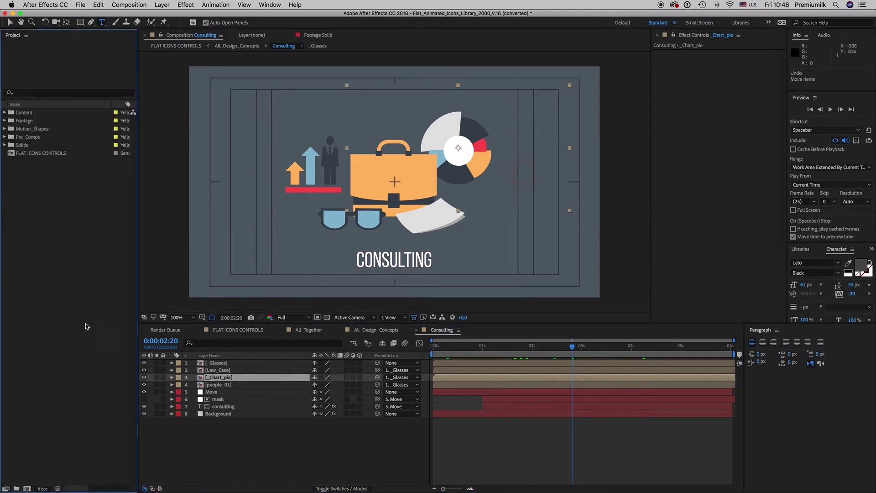
click(386, 434)
Close Consulting and All_Design_Concepts, returning to FLAT ICONS CONTROLS at the All_Hero_Concepts layer.
click(418, 330)
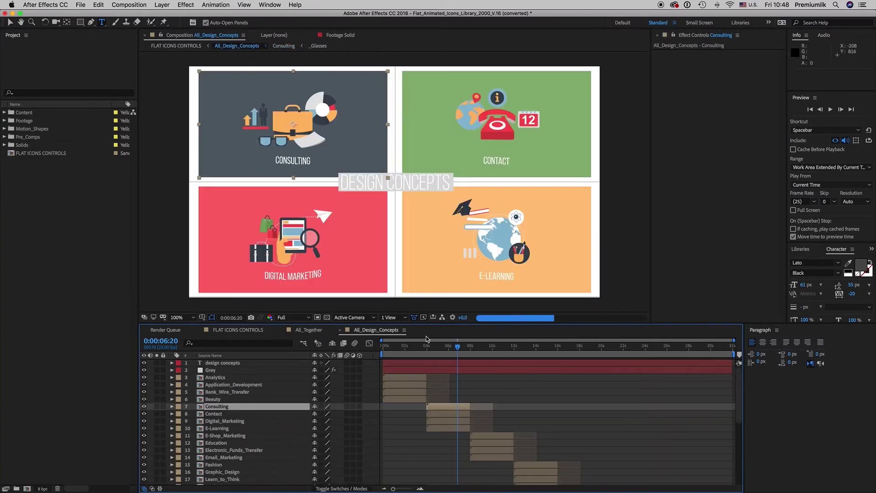
click(340, 329)
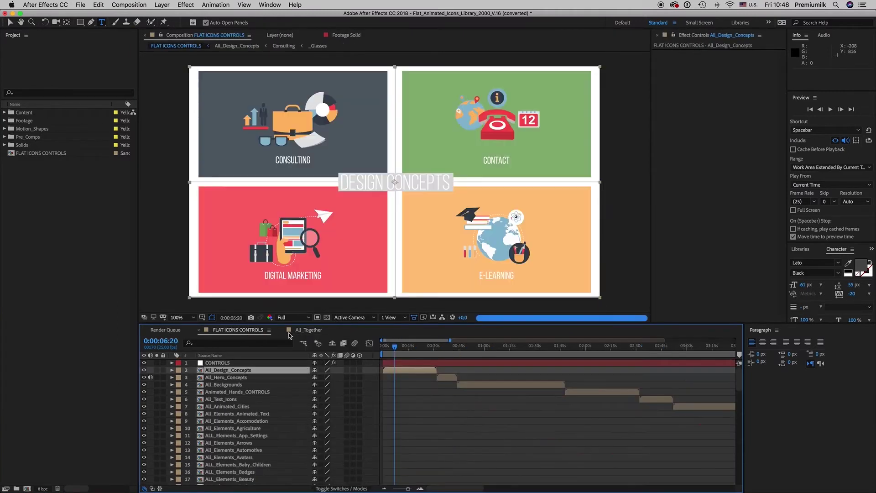
click(300, 332)
click(281, 330)
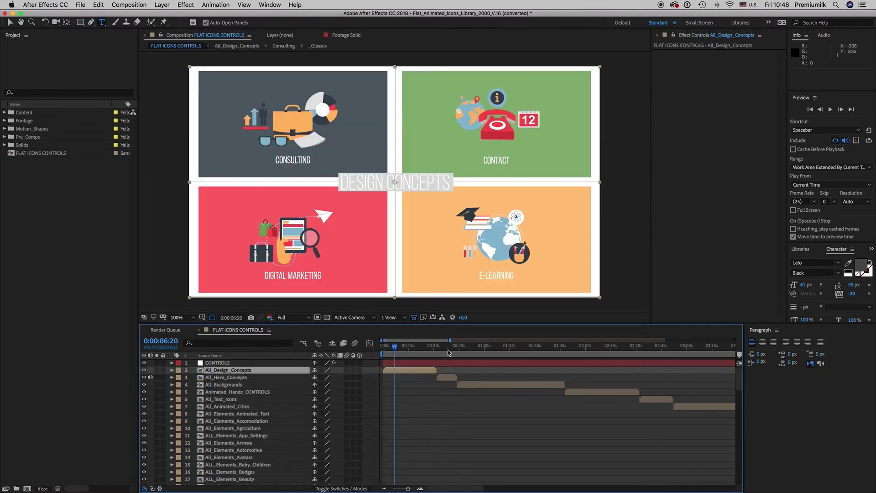
click(449, 351)
click(454, 379)
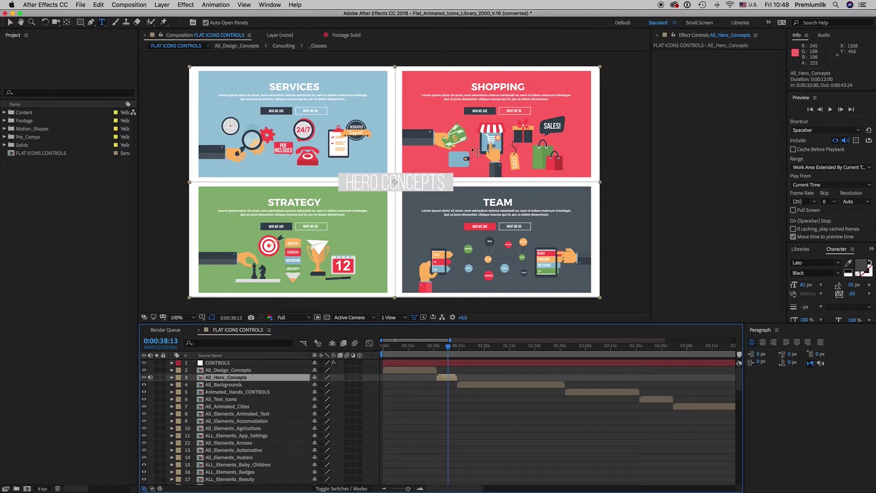
Open and scrub through the All_Backgrounds precomp, then close it.
click(481, 350)
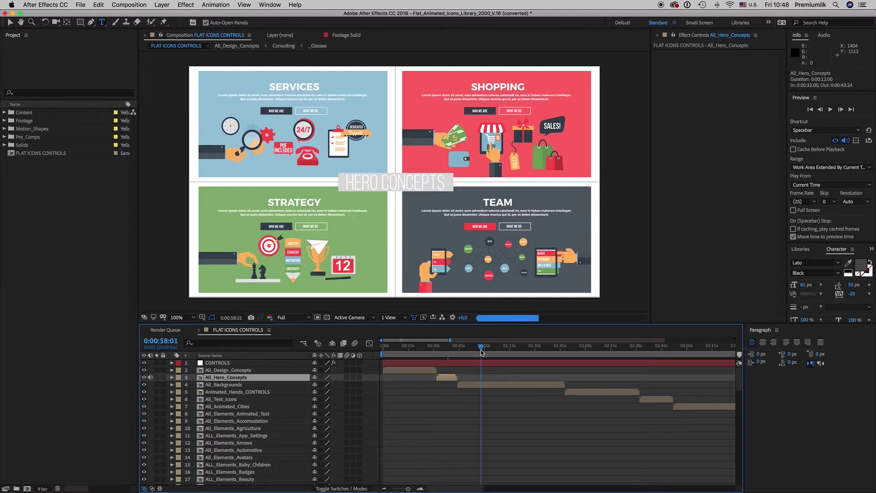
click(481, 387)
double_click(480, 386)
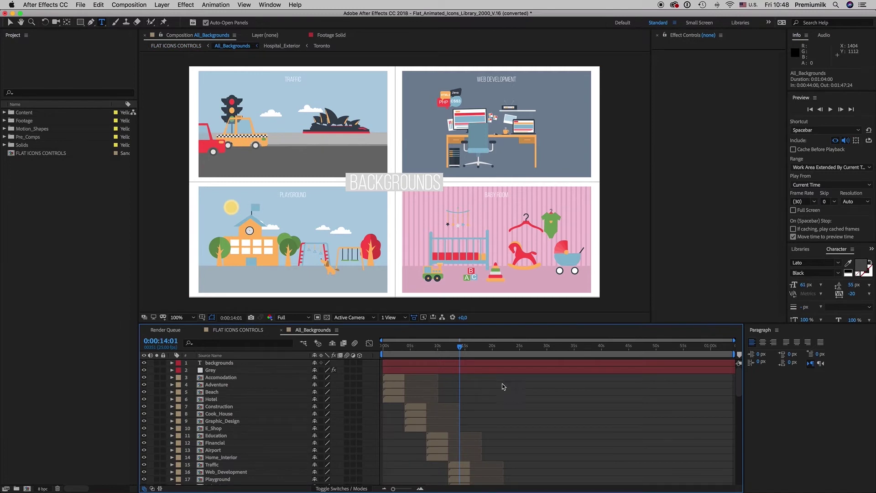
drag(474, 347, 484, 347)
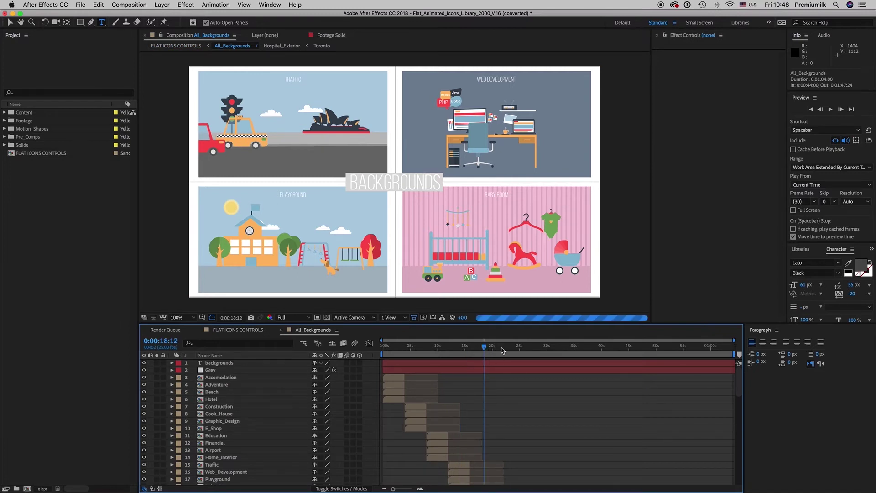
scroll(732, 410, down, 10)
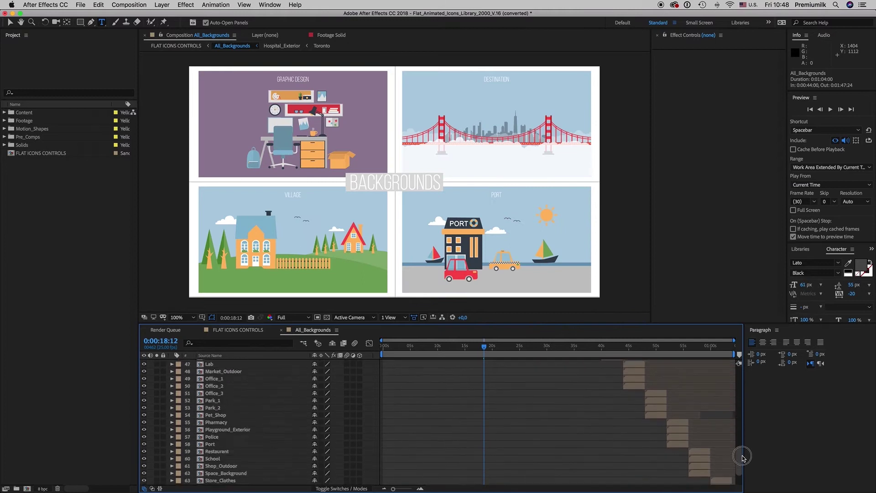
click(639, 349)
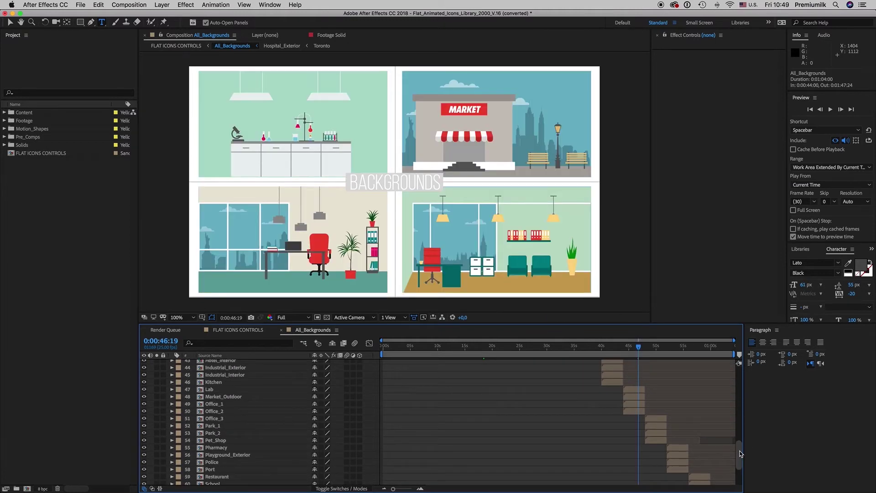
drag(738, 452, 737, 362)
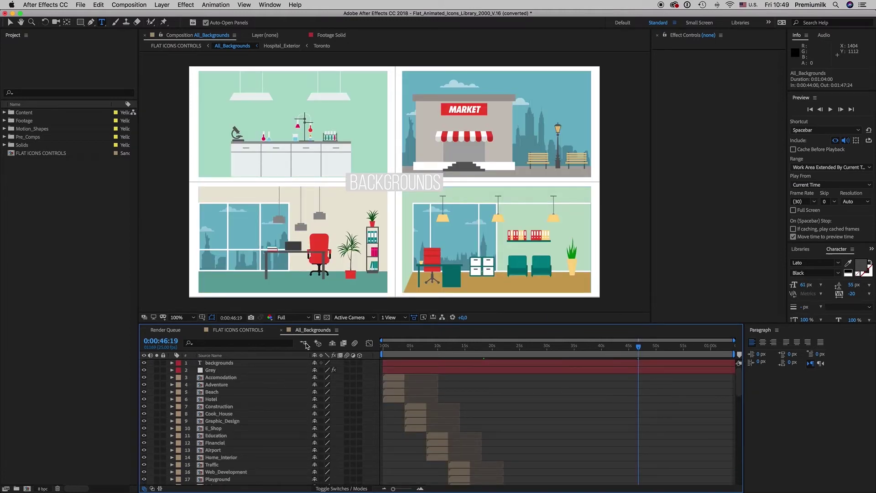
click(282, 330)
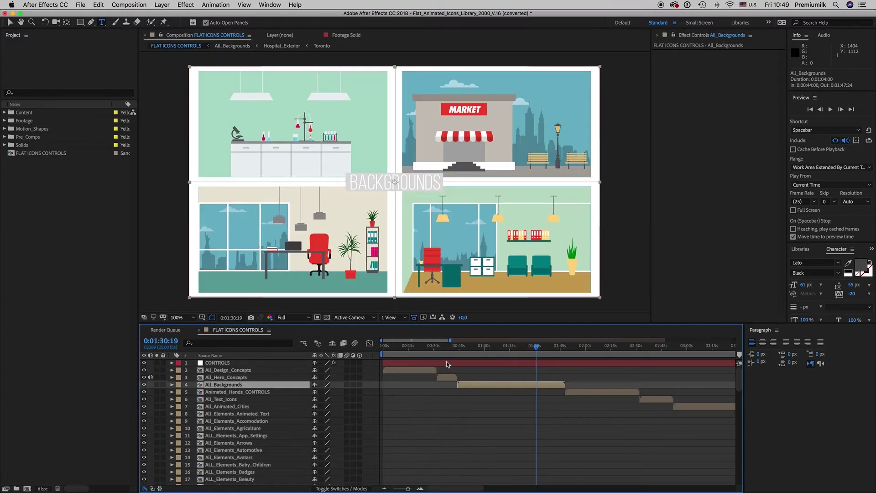
Open Animated_Hands_CONTROLS, select CONTROLS, and toggle Costume_ON/OFF off and back on.
click(245, 393)
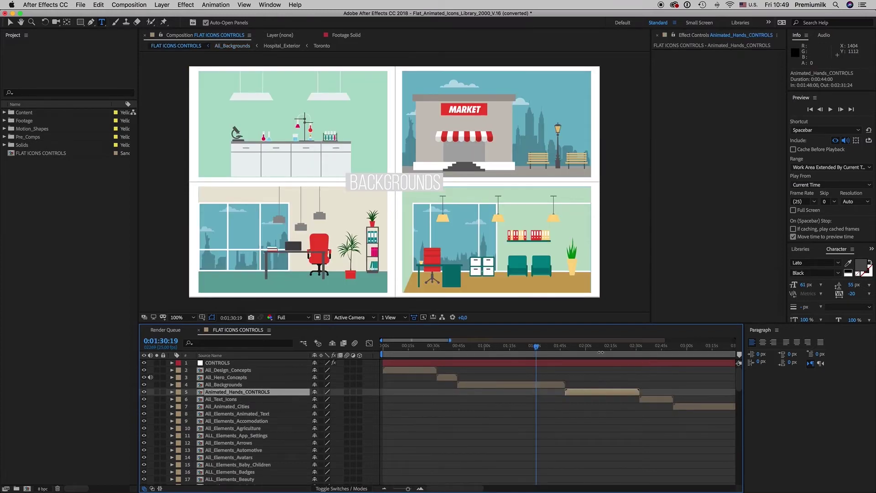
drag(585, 350, 588, 365)
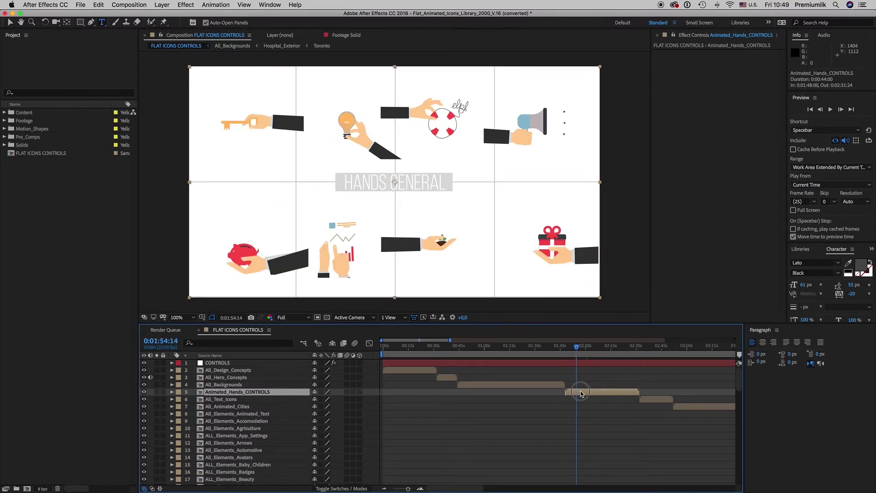
double_click(581, 392)
click(255, 363)
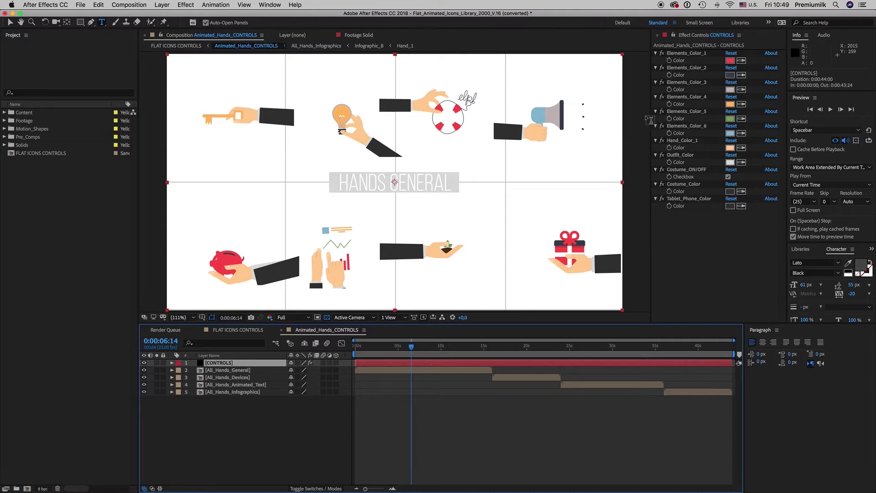
drag(652, 114, 605, 115)
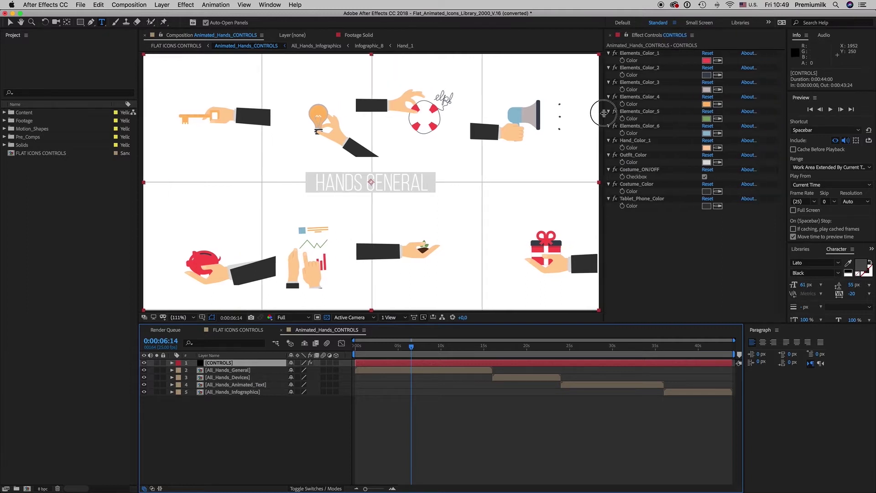
click(647, 170)
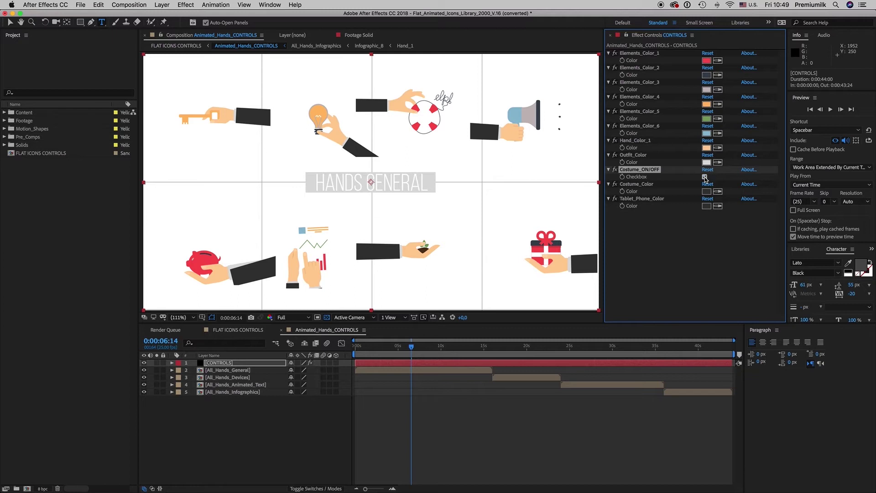
click(705, 178)
click(705, 178)
Trial light grey Costume_Color and cyan Elements_Color_1, cancelling and undoing both.
click(706, 192)
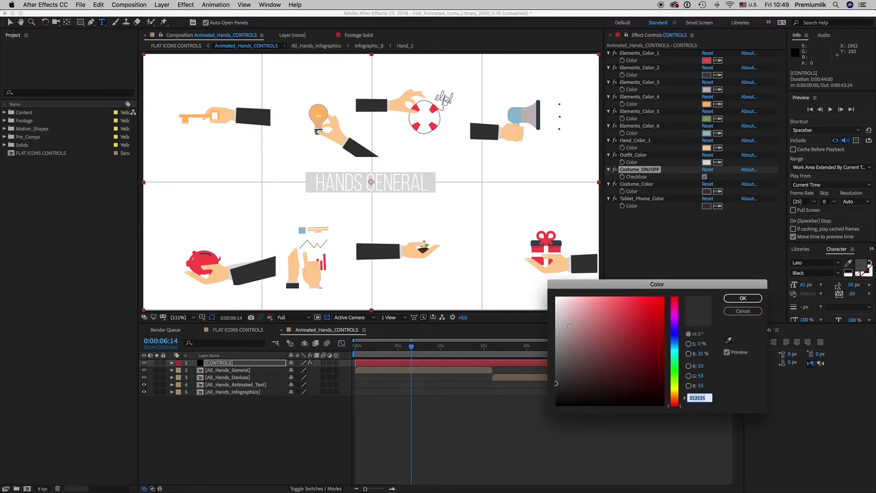
text(C5C5C5)
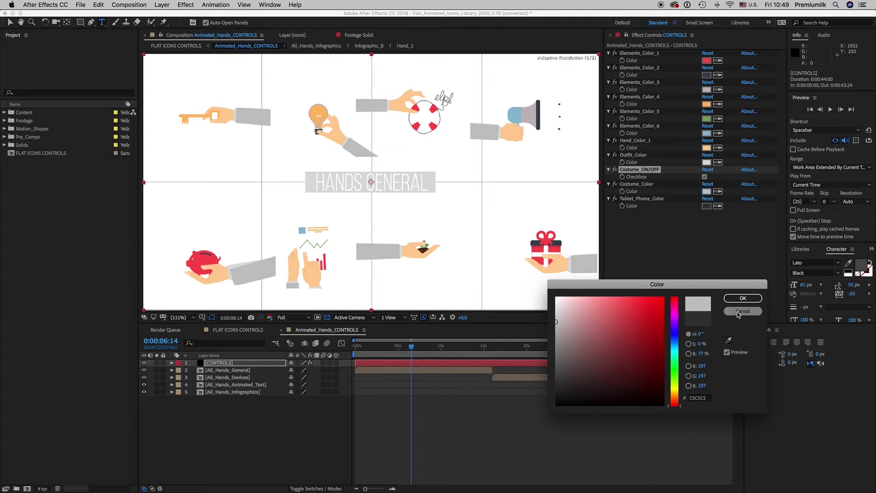
click(743, 311)
click(646, 200)
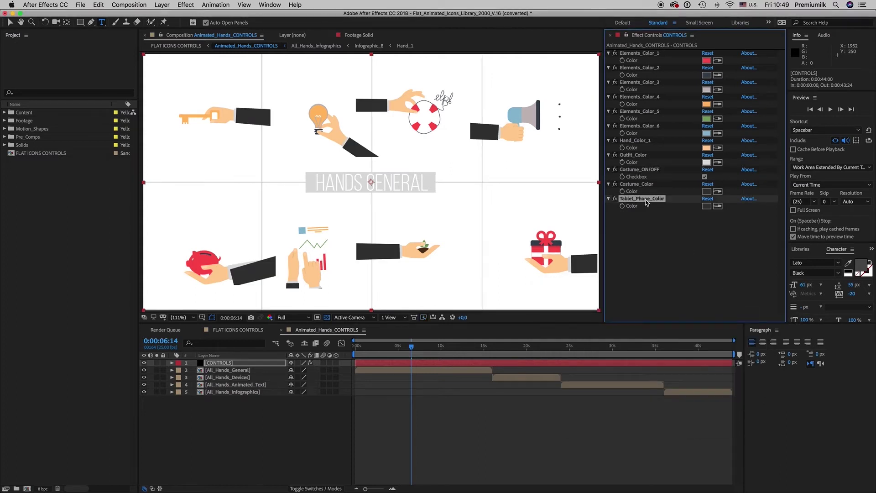
click(707, 61)
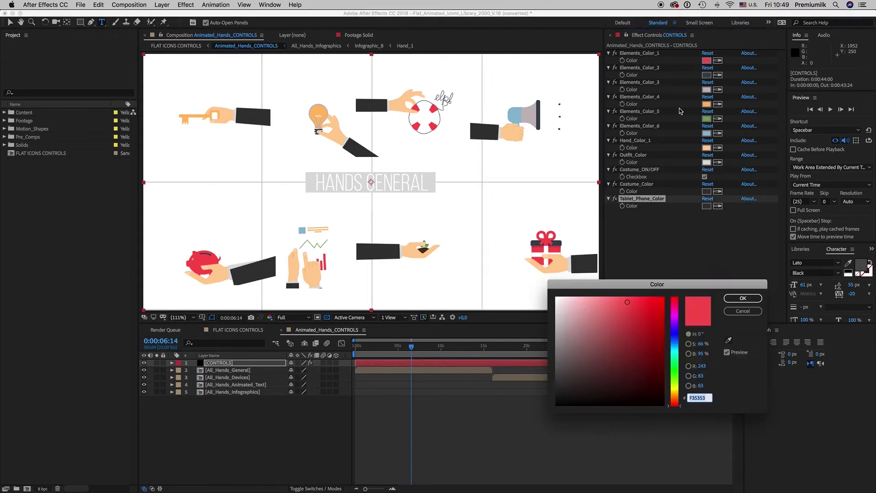
click(675, 351)
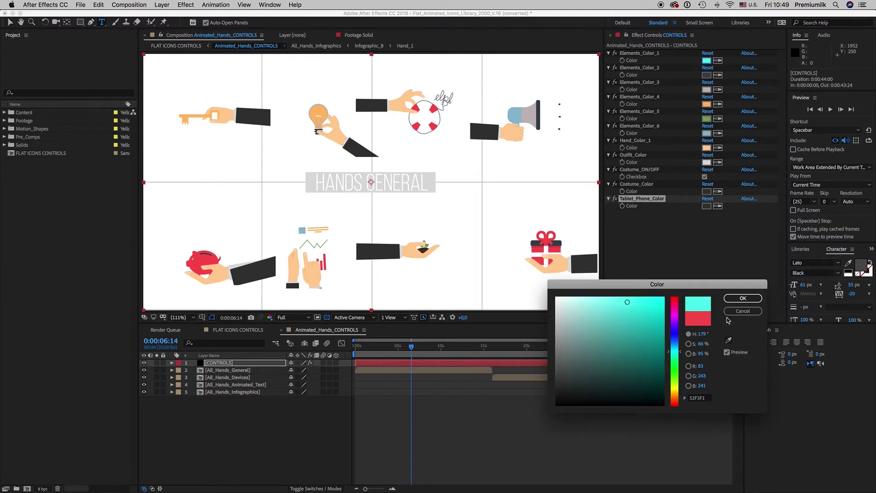
click(743, 298)
key(super+z)
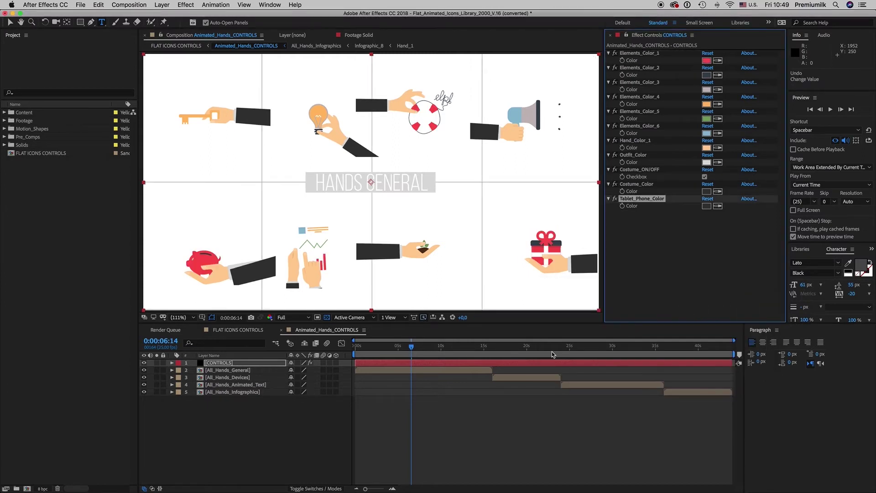
Close Animated_Hands_CONTROLS and open the All_Text_Icons composition at 0:00:05:15.
click(406, 471)
click(281, 331)
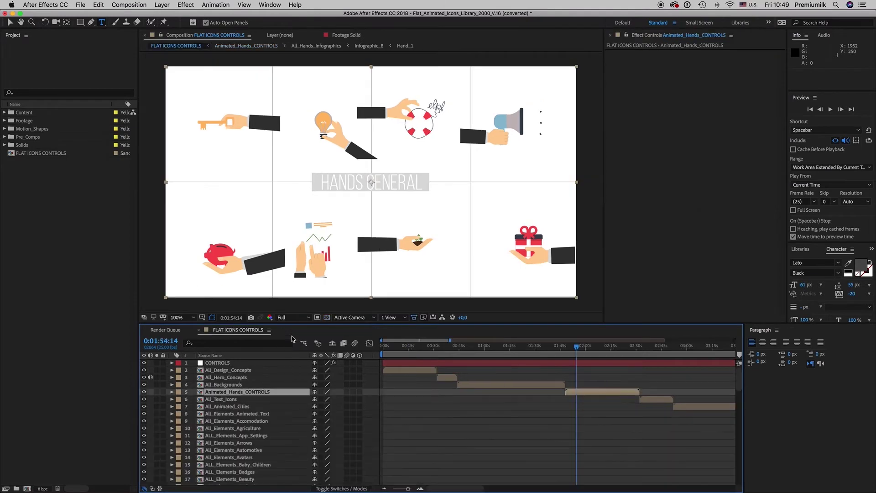
drag(632, 415, 489, 411)
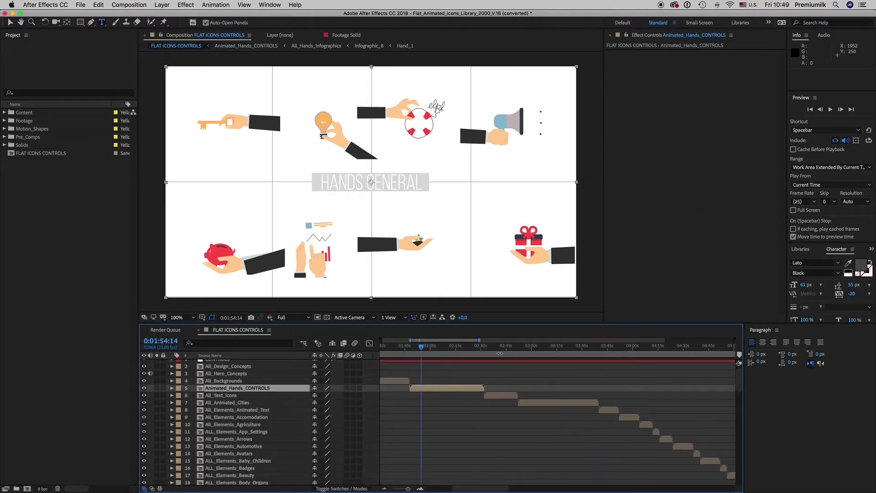
click(499, 345)
click(502, 397)
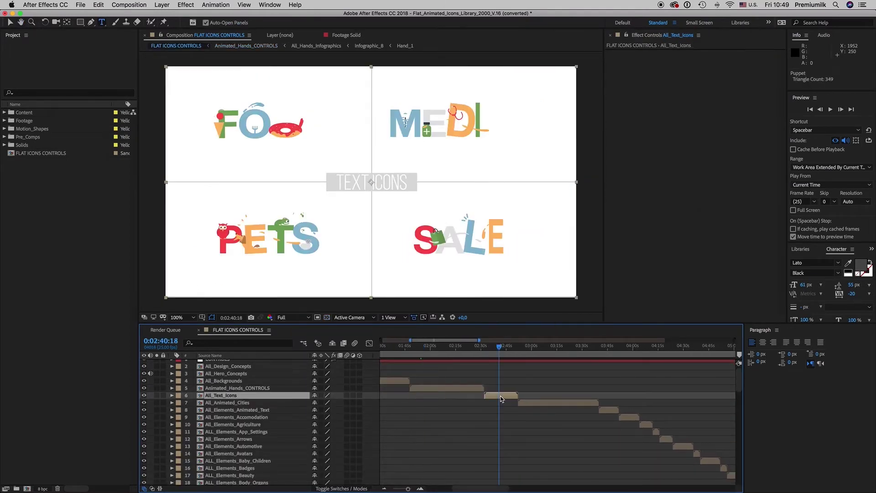
double_click(501, 396)
click(481, 349)
Open ECO_Text, toggle the Earth globe's visibility, and reveal its source in the project.
double_click(484, 405)
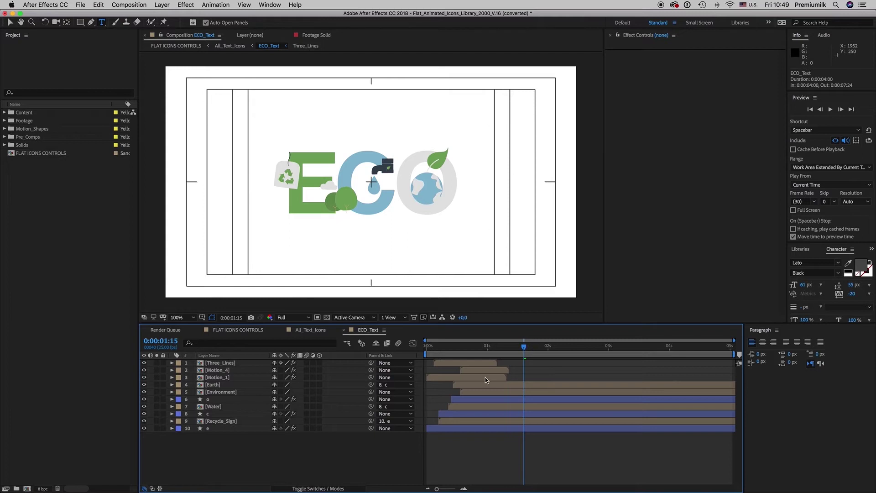
click(511, 384)
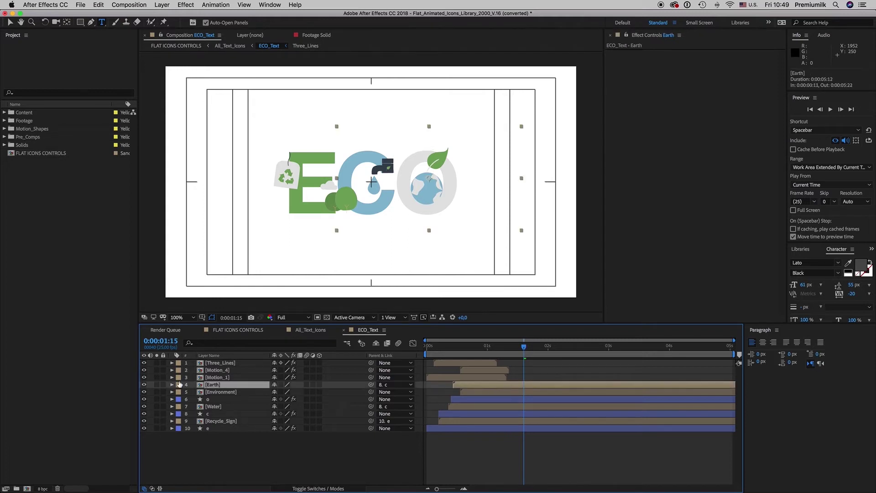
click(144, 384)
click(145, 385)
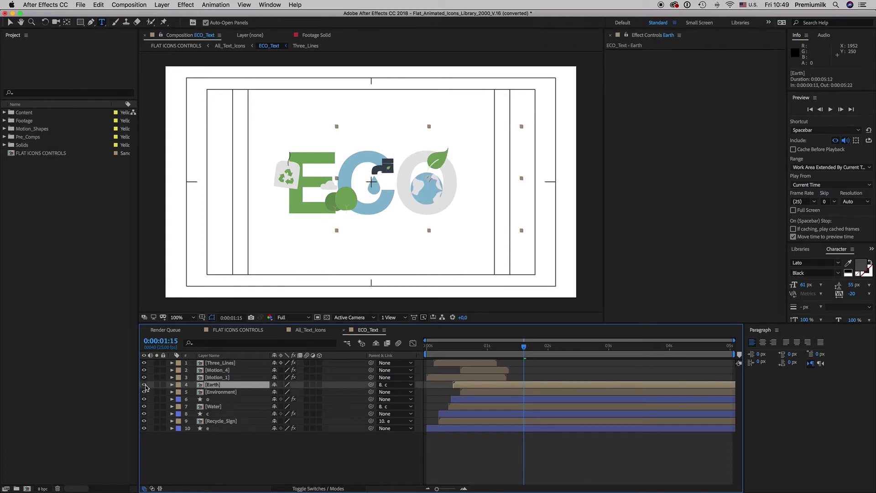
right_click(530, 387)
mouse_move(557, 423)
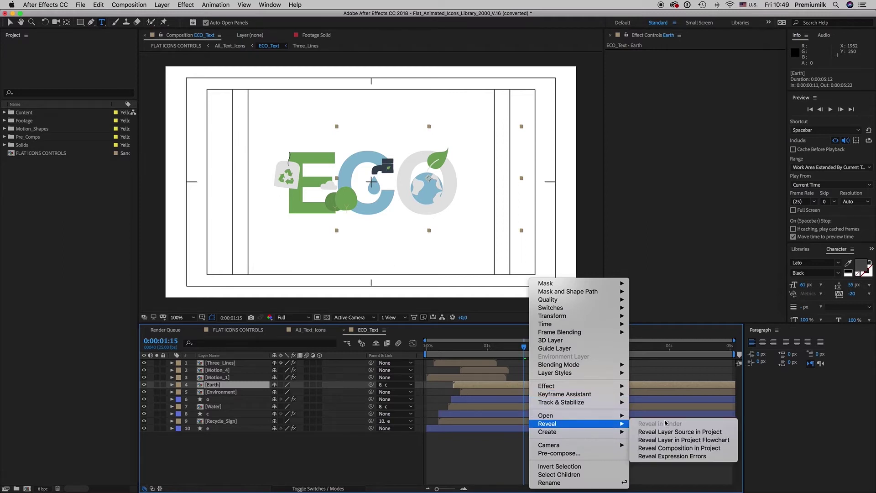
click(670, 432)
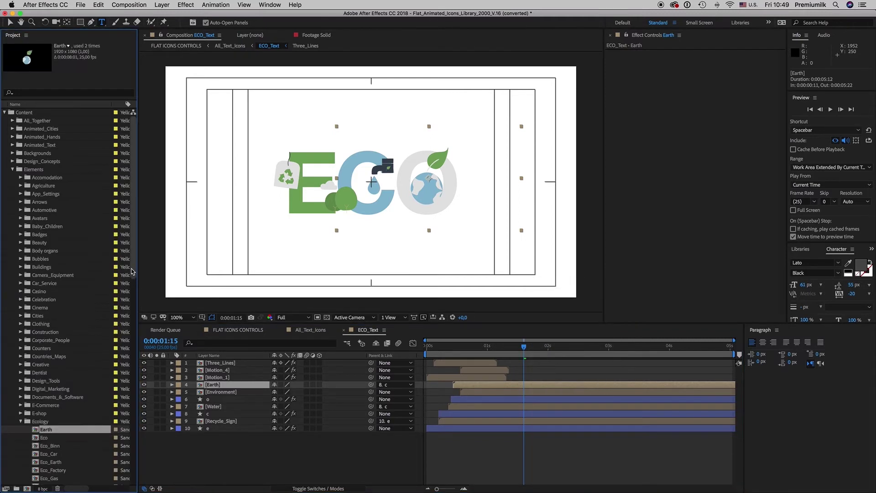
Replace the Earth layer with Eco_Thinking, nudge and preview it, then undo the swap.
drag(133, 293, 132, 346)
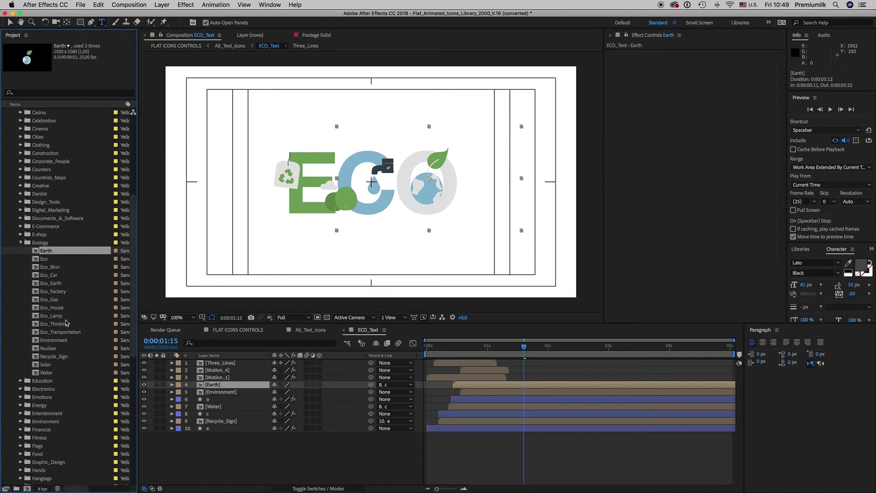
click(55, 324)
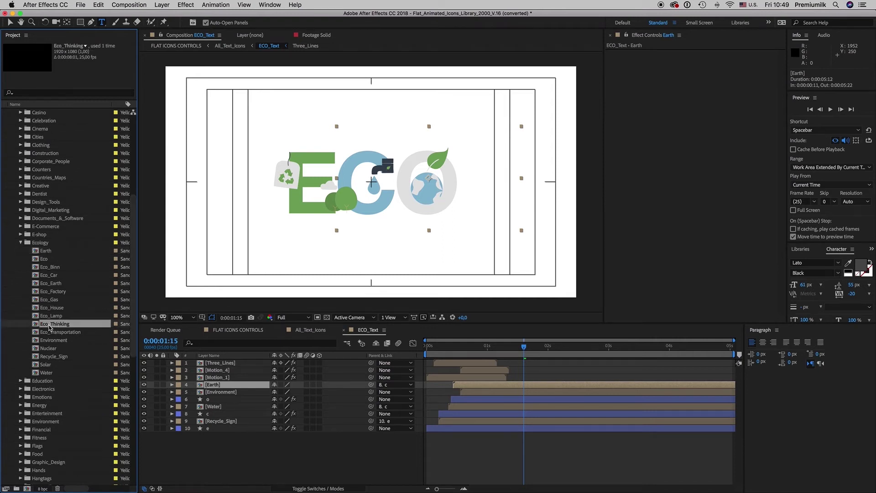
drag(54, 326, 258, 393)
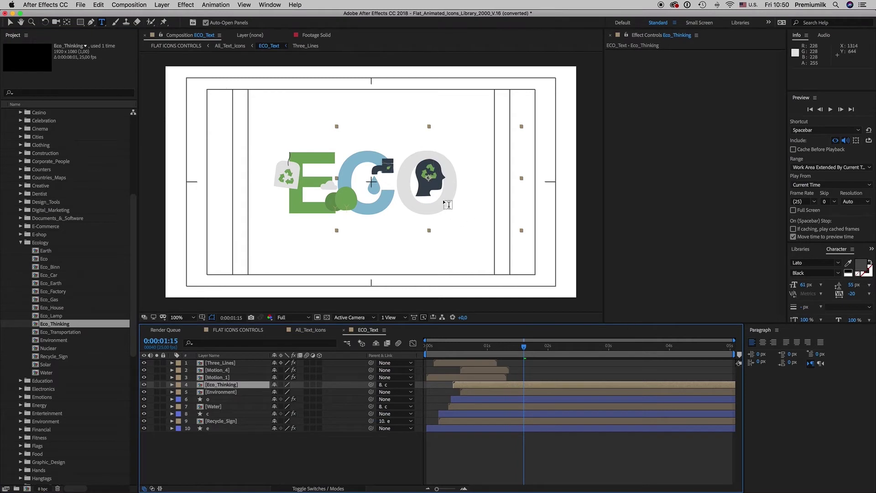
click(10, 22)
drag(420, 199, 415, 206)
drag(503, 354, 535, 360)
key(super+z)
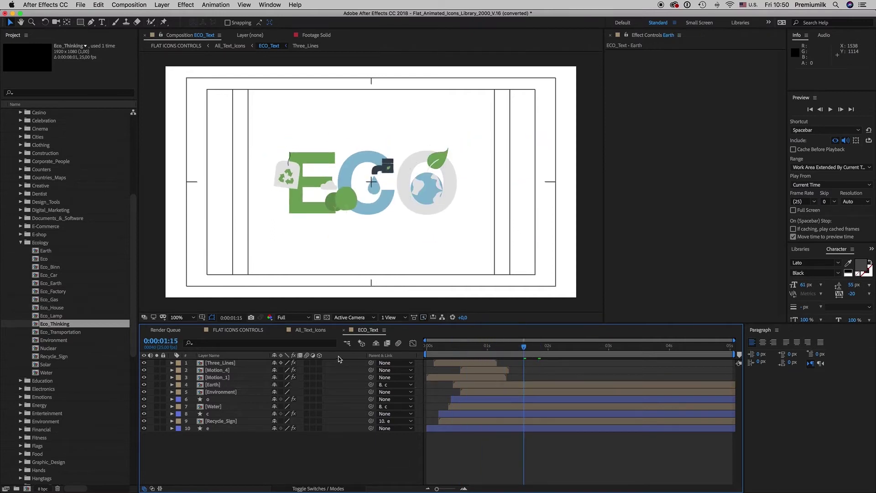
Close ECO_Text and All_Text_Icons, then open All_Animated_Cities at 0:00:02:15.
click(343, 330)
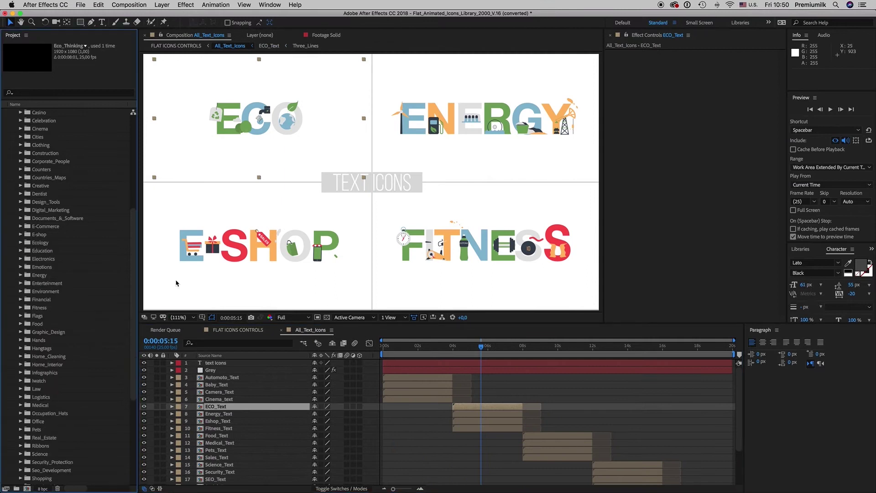
click(280, 331)
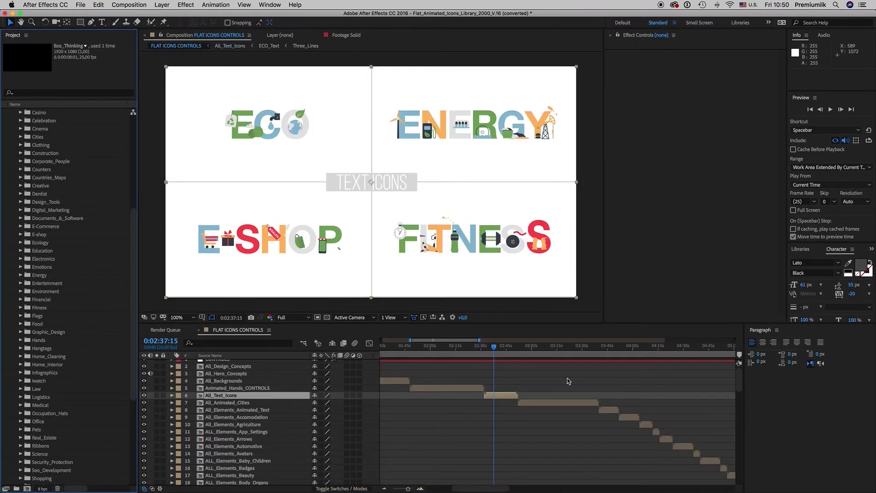
click(522, 349)
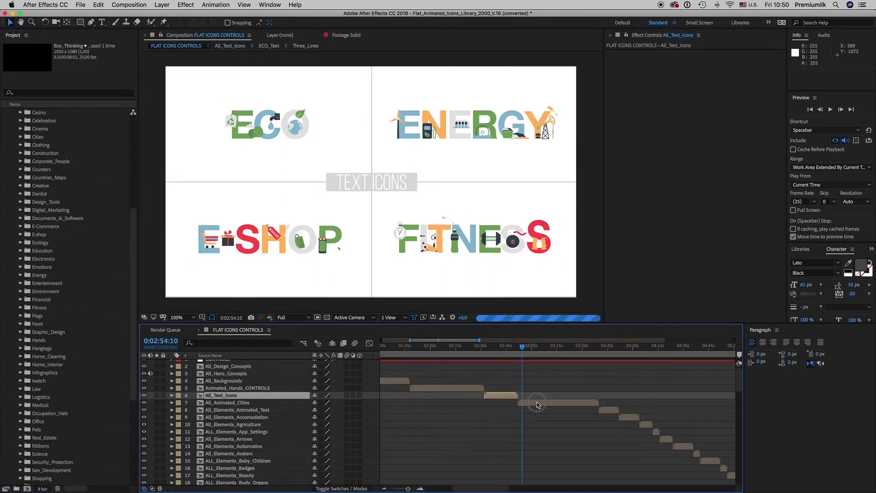
click(538, 404)
double_click(537, 403)
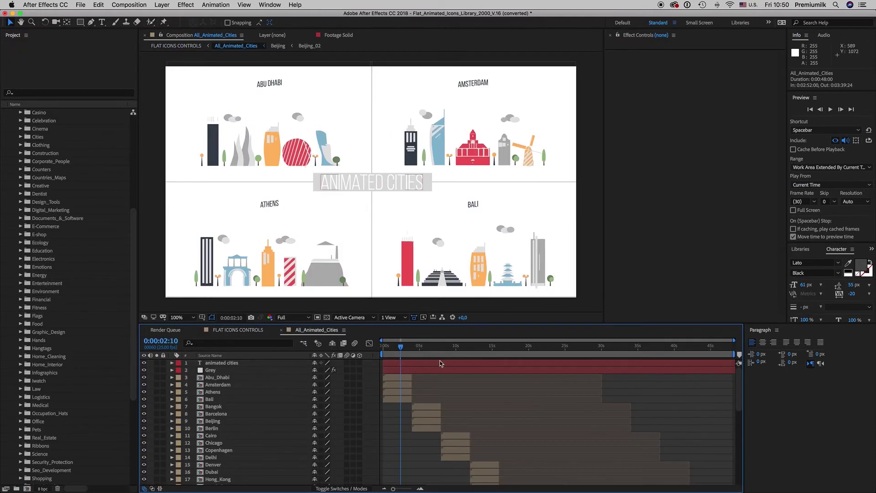
drag(401, 350, 402, 350)
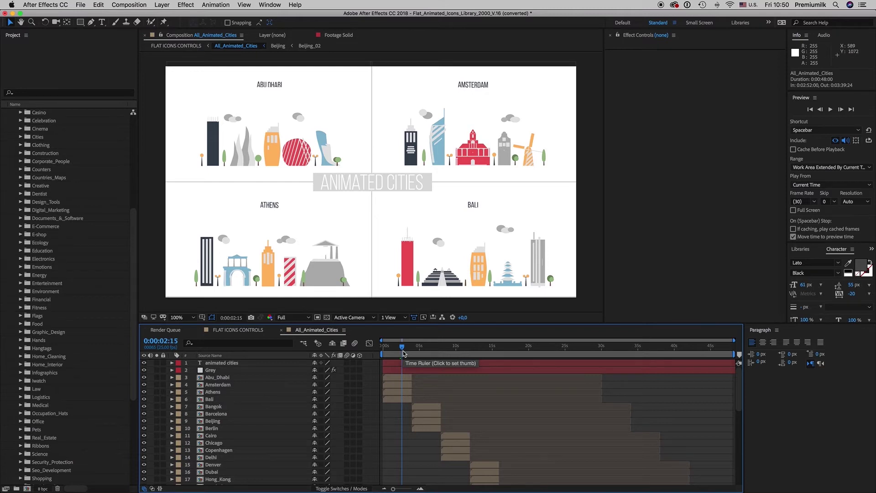
Open Abu_Dhabi, fit its frame in view at 0:00:08:00, and collapse the project folders.
double_click(399, 377)
click(566, 349)
click(187, 317)
click(196, 331)
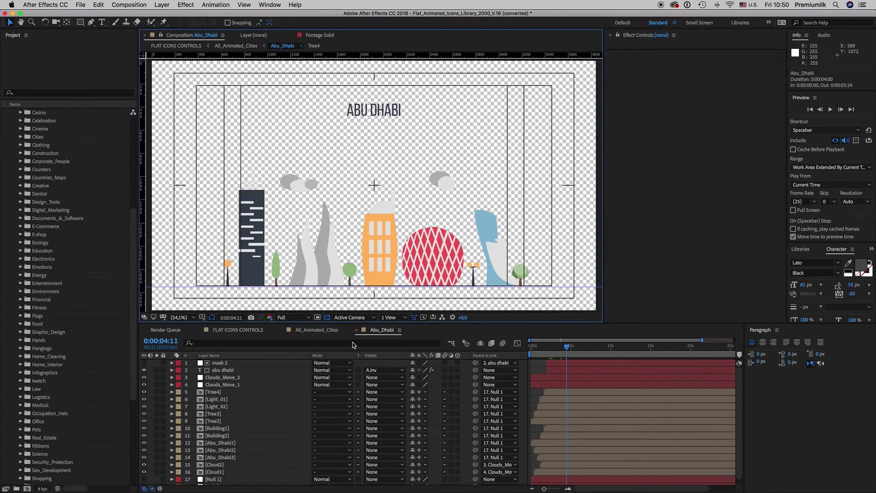
click(596, 349)
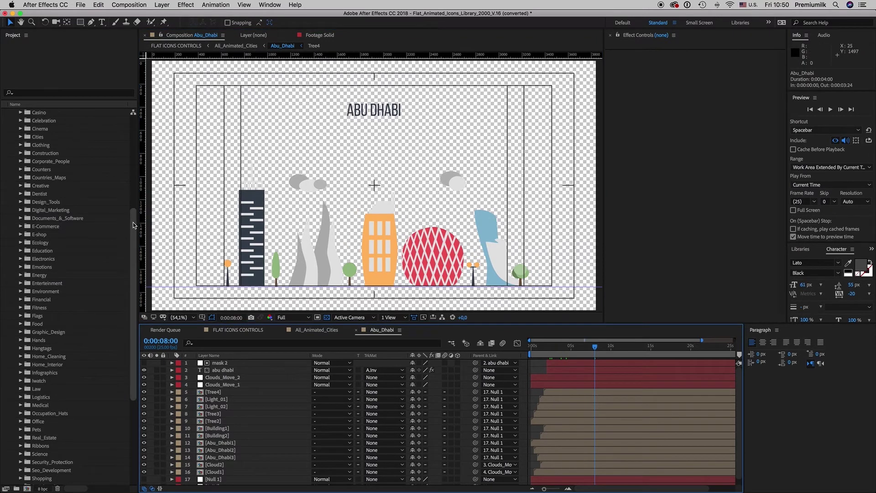
drag(133, 225, 133, 118)
click(13, 185)
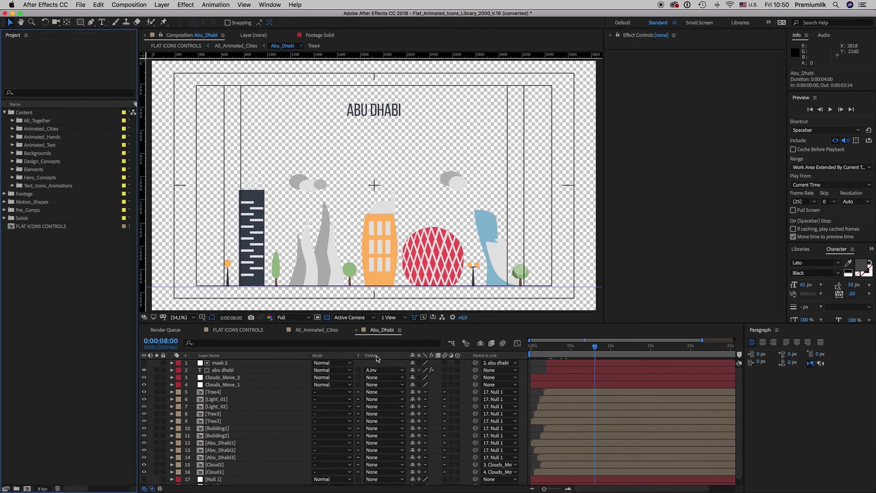
Hide the Mode columns, close Abu_Dhabi and All_Animated_Cities after scrubbing to 0:00:11:00.
right_click(377, 356)
click(392, 360)
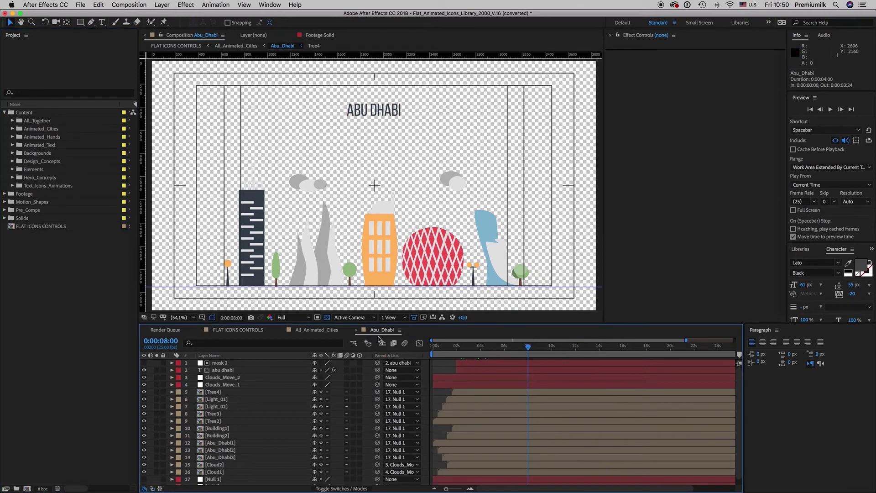
click(356, 330)
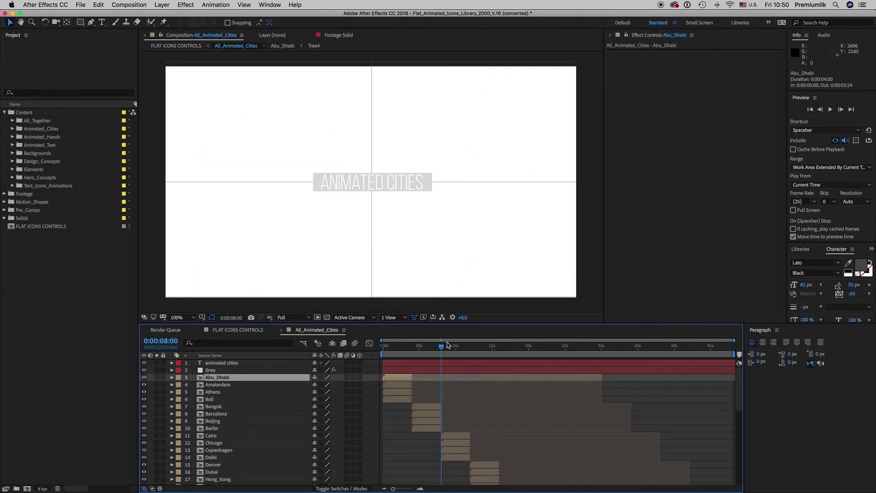
drag(448, 344, 464, 348)
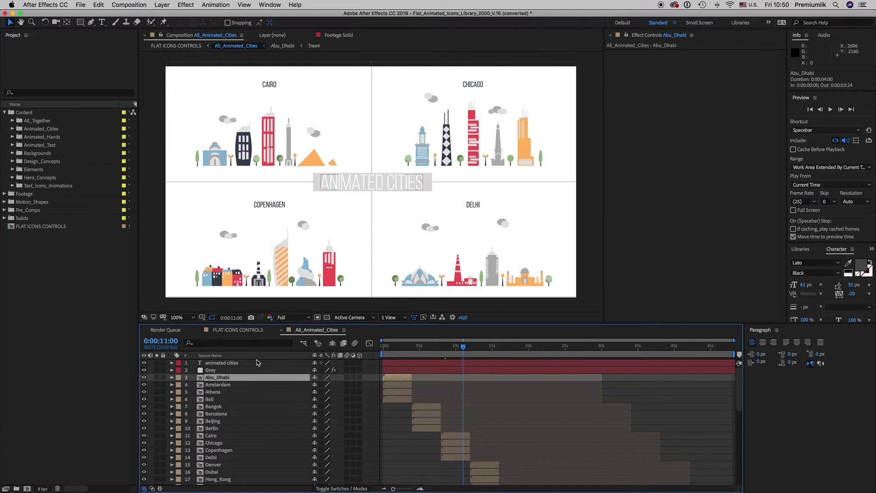
click(281, 329)
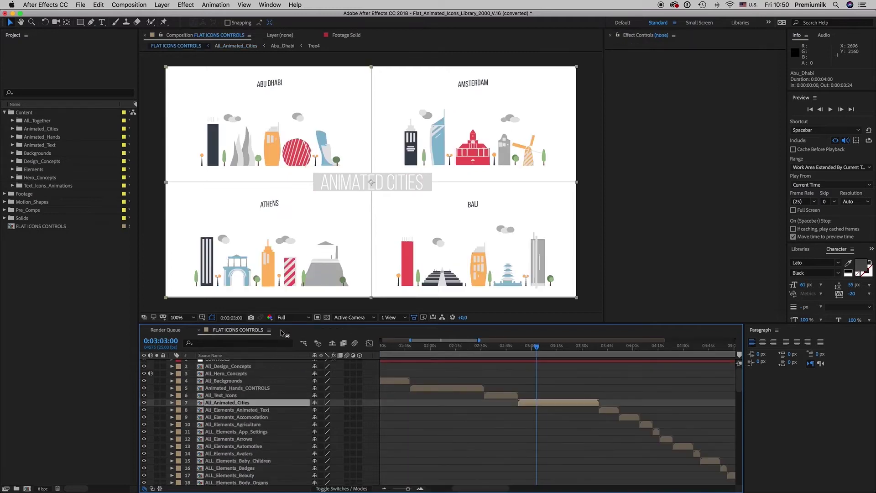
Scrub the FLAT ICONS CONTROLS timeline through its sections and zoom out to the full 18 minutes.
click(608, 347)
drag(607, 347, 606, 347)
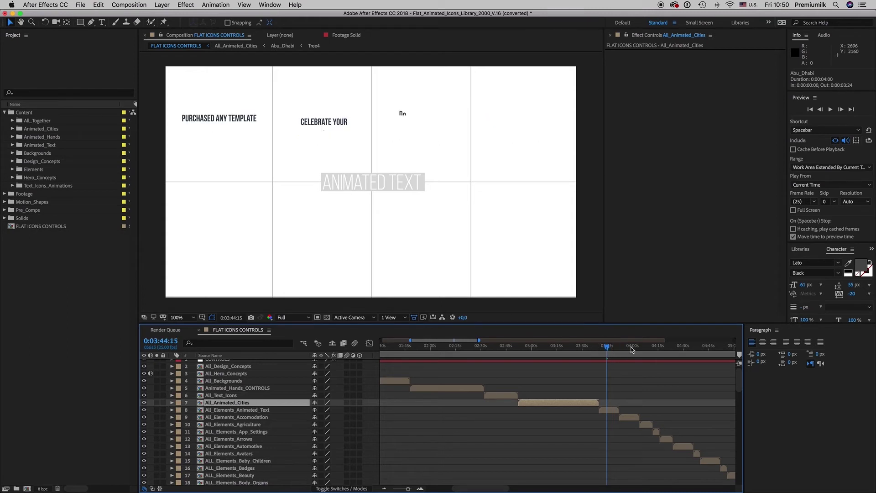
click(630, 347)
click(627, 417)
key(minus)
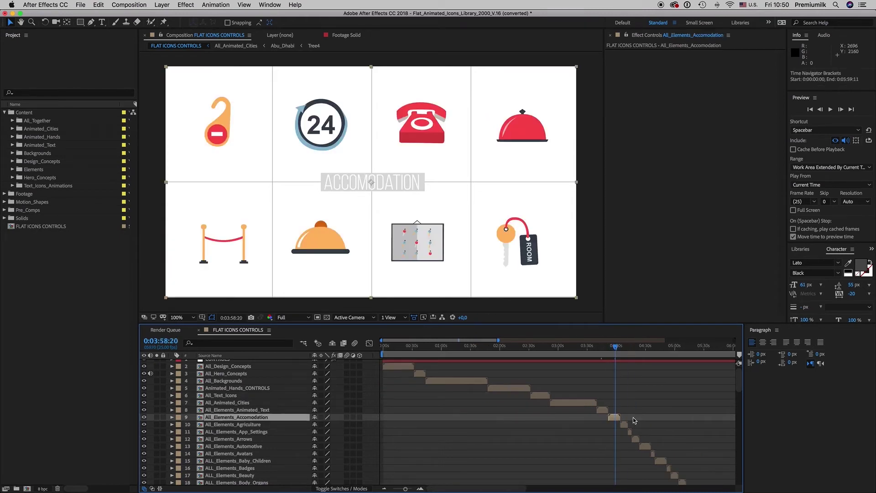
key(minus)
key(minus)
Extend the work area to the composition's end at the Europe country maps section.
drag(739, 379, 740, 480)
click(697, 351)
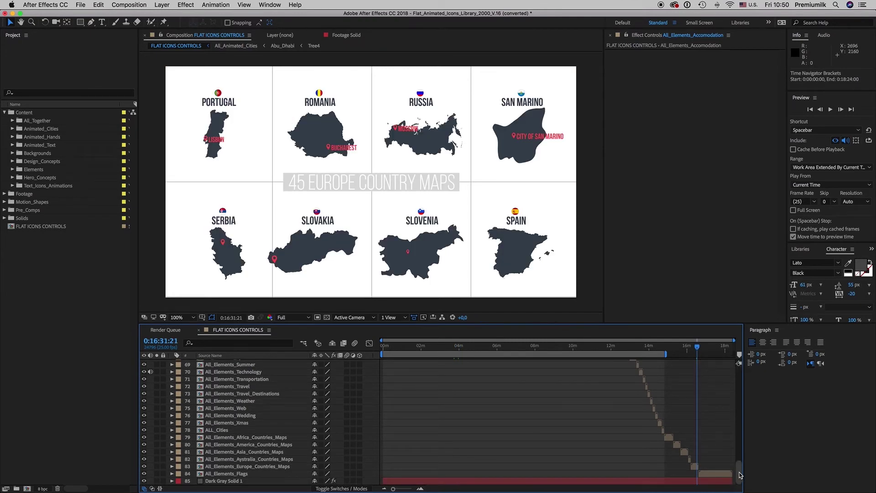
double_click(610, 354)
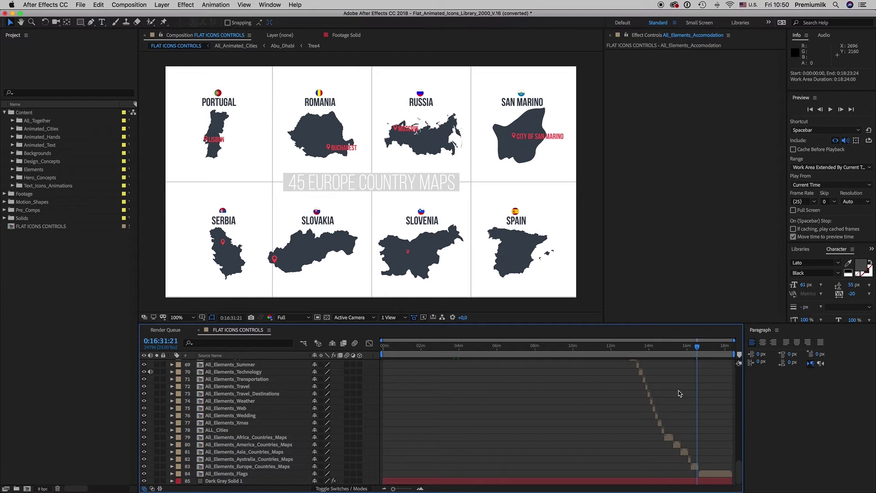
drag(740, 471, 739, 374)
Create a new composition named New_Story.
click(68, 303)
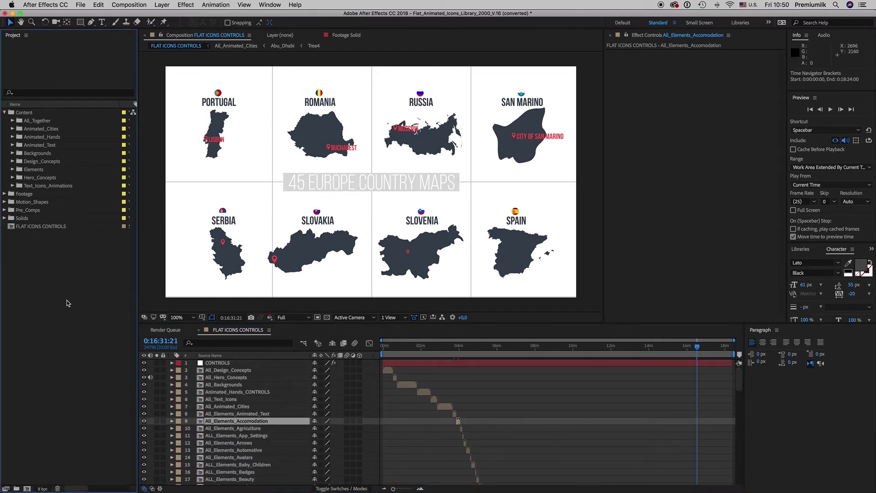
click(127, 5)
click(137, 14)
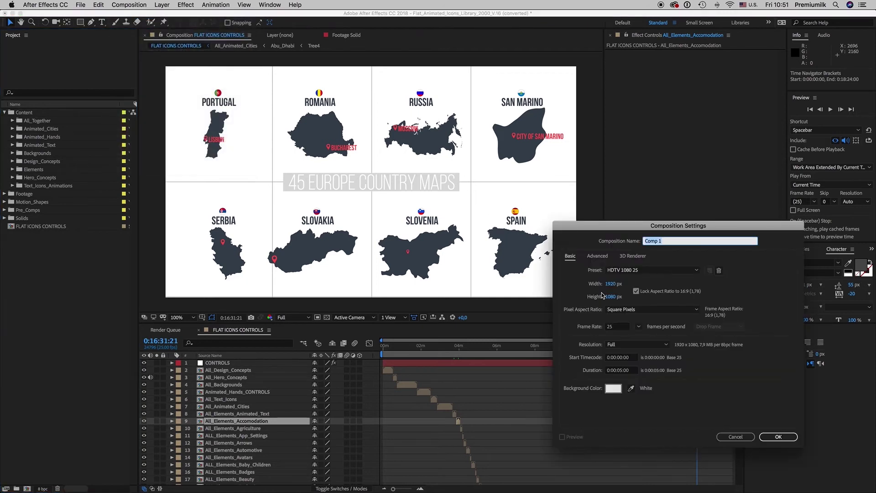
drag(623, 232, 460, 206)
text(New_Story)
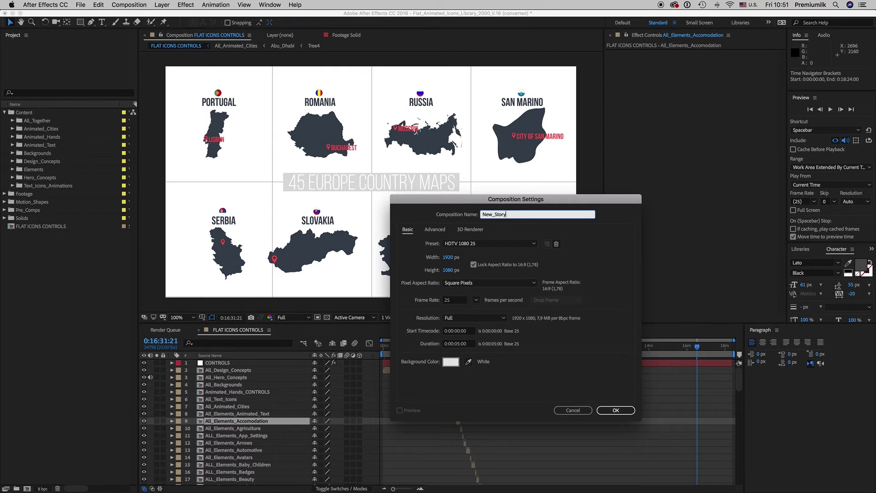
key(Return)
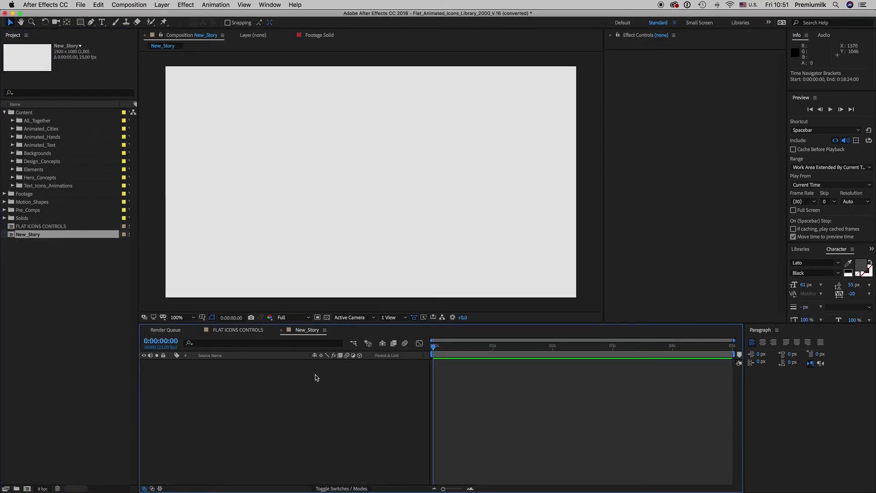
Add a full-frame White Solid 14 layer to New_Story.
click(4, 218)
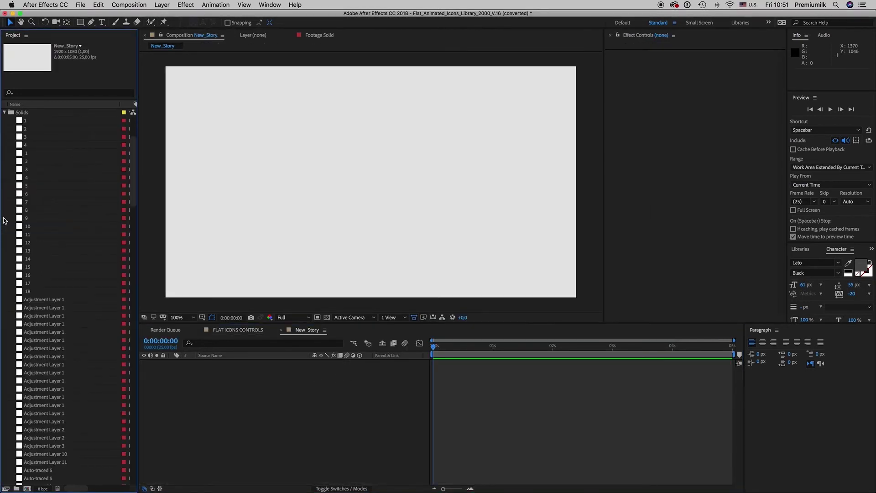
click(22, 120)
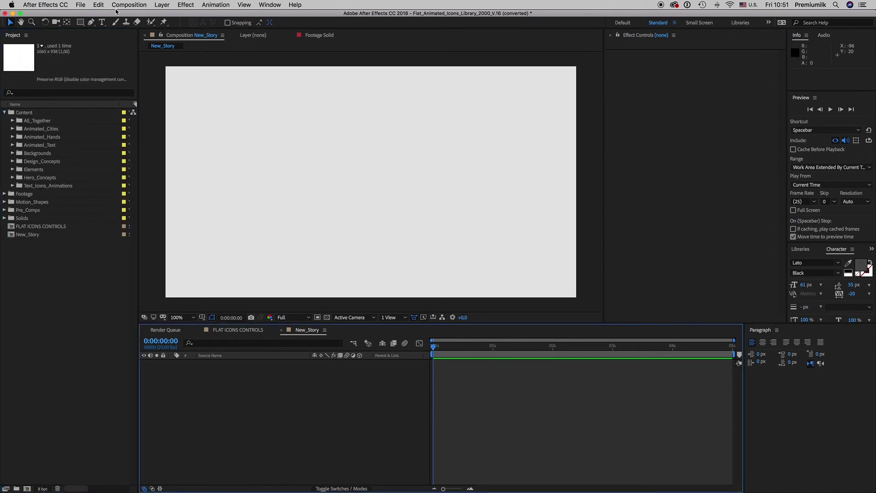
click(160, 4)
mouse_move(173, 18)
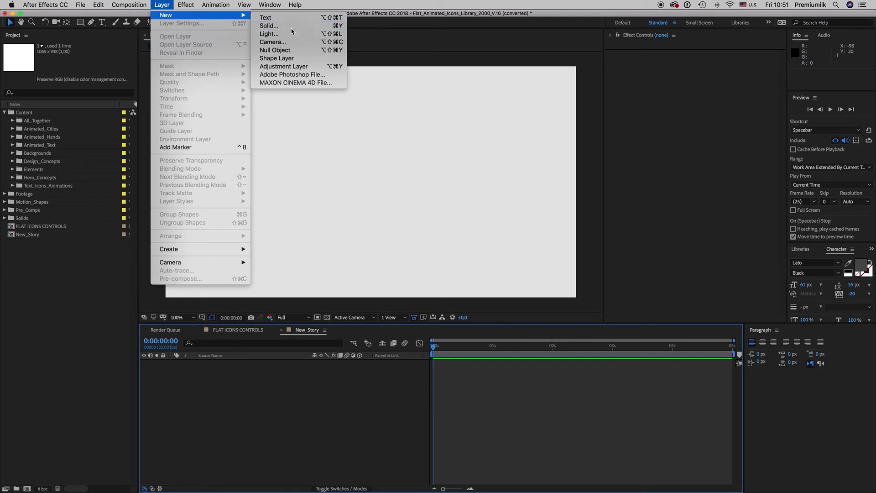
click(273, 26)
click(731, 421)
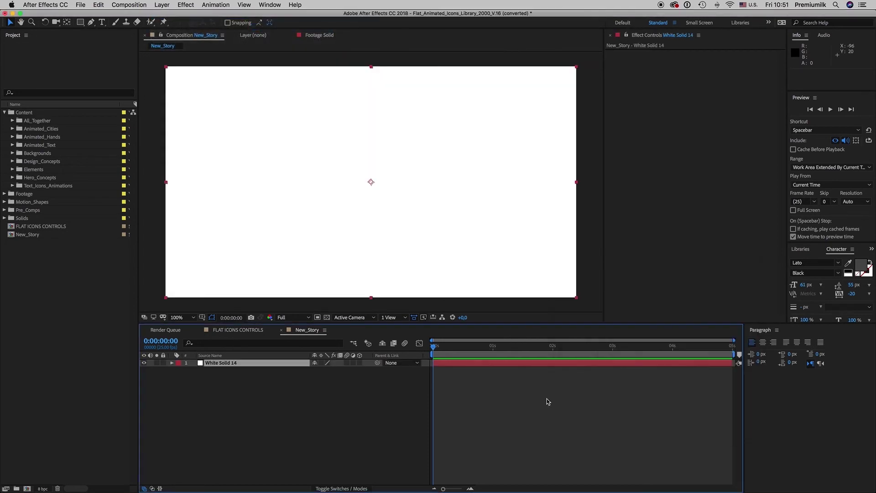
click(240, 331)
click(288, 331)
Browse the Elements and Celebration folders in the Project panel.
click(12, 170)
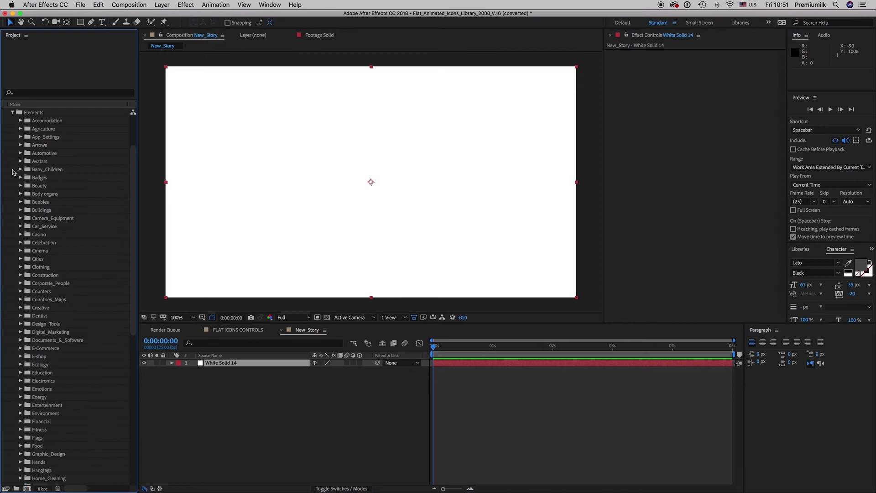
drag(132, 160, 114, 126)
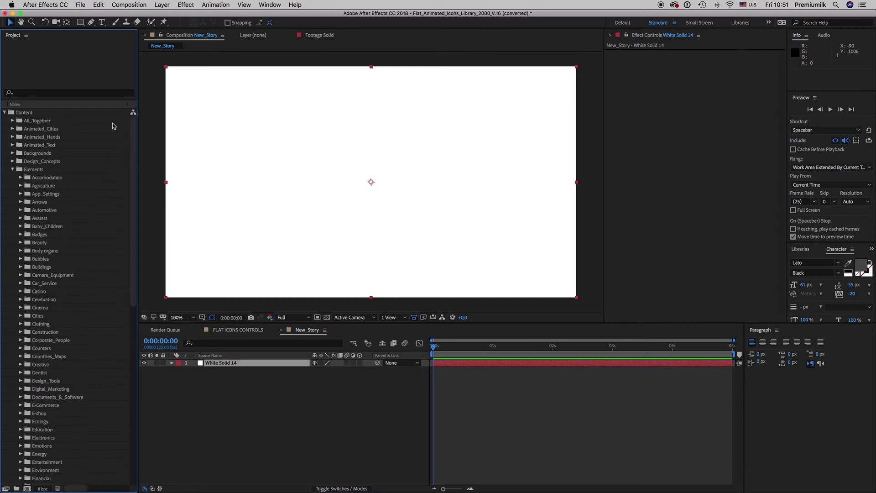
click(12, 169)
click(26, 172)
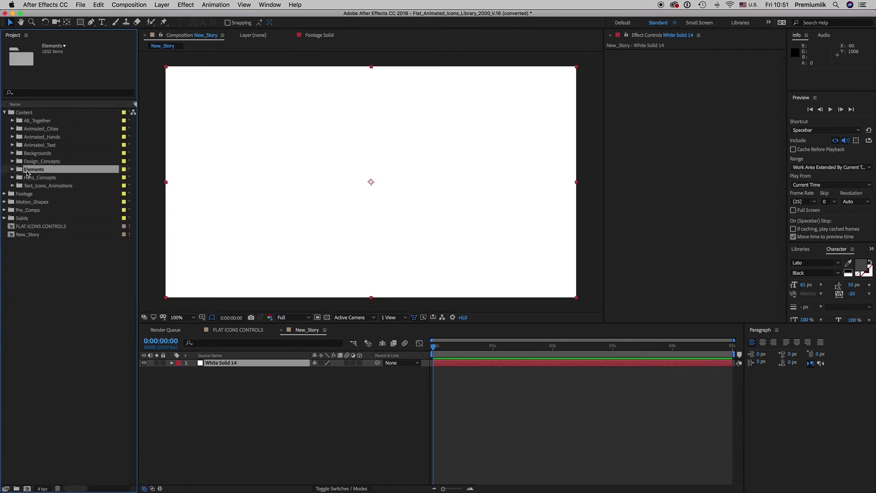
click(13, 169)
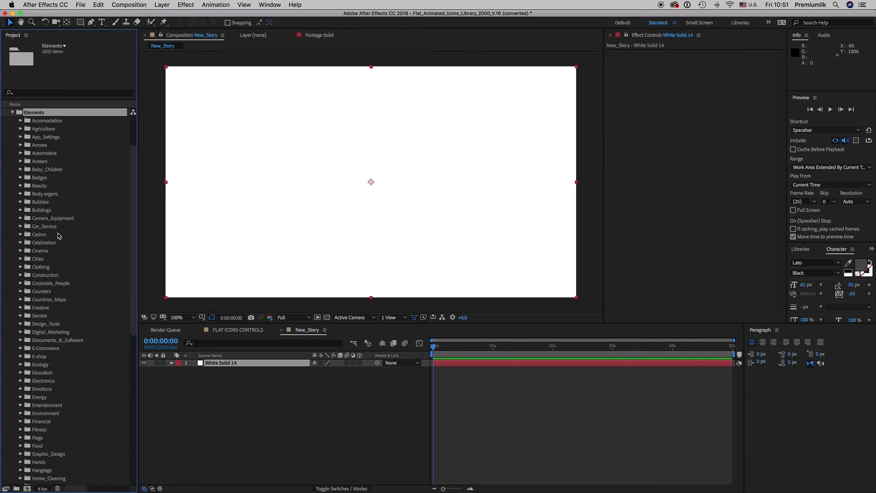
click(21, 243)
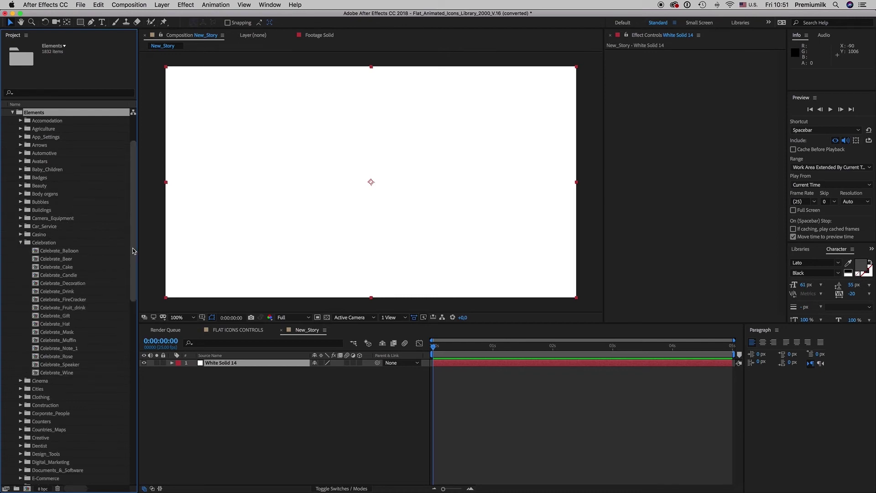
drag(133, 250, 132, 193)
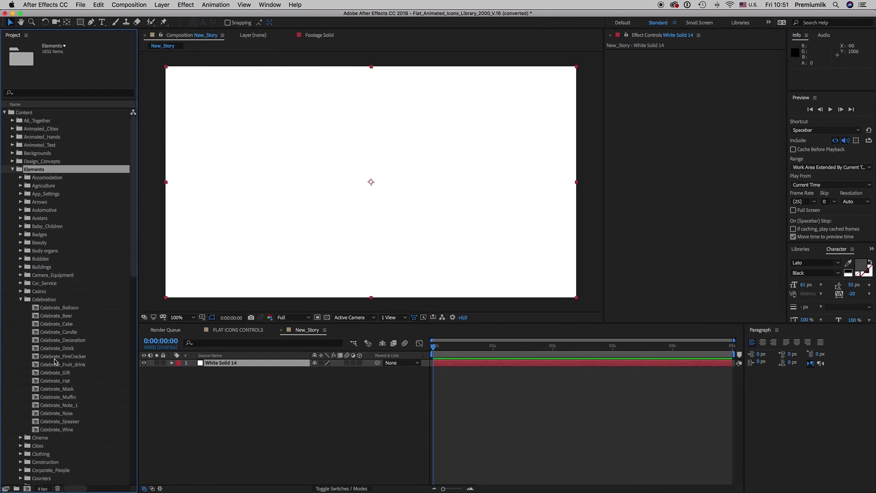
click(21, 301)
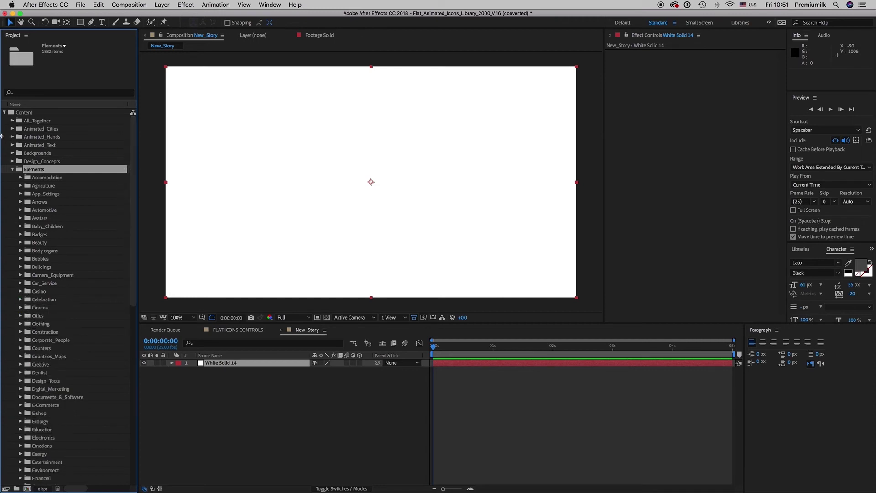
Expand All_Together > Elements and select the All_Elements_SEO composition.
click(13, 121)
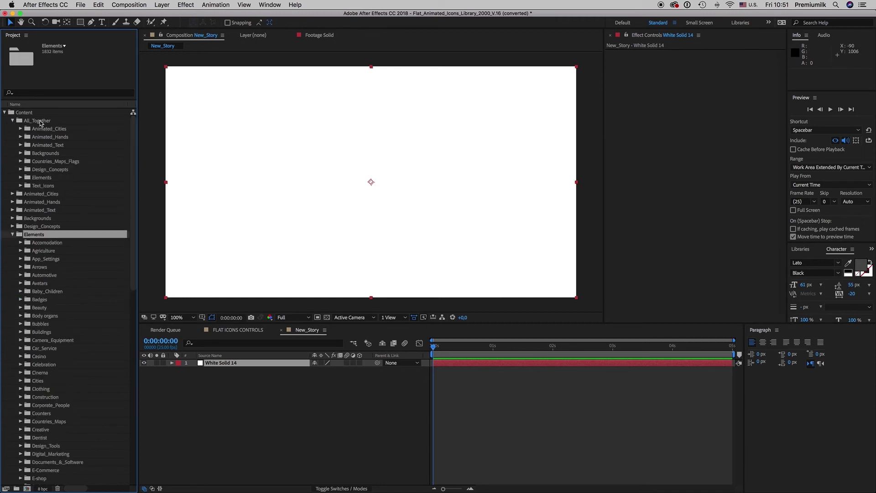
click(20, 177)
drag(133, 202, 132, 257)
click(90, 333)
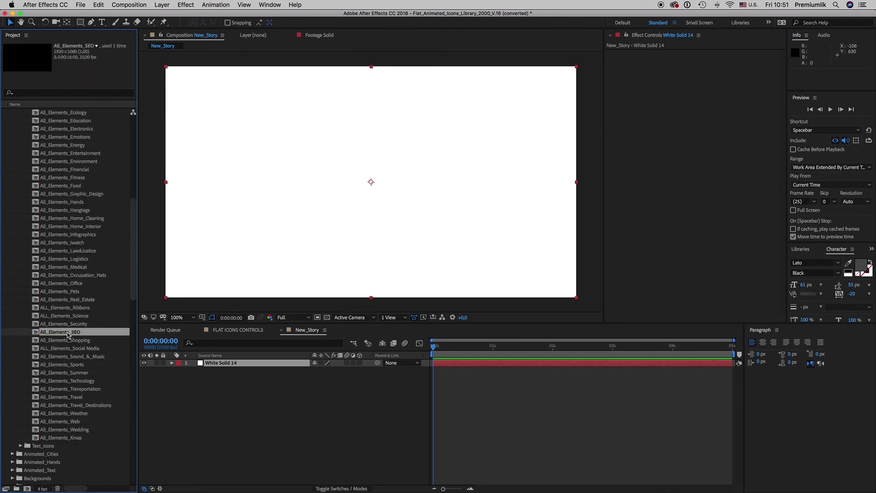
Open All_Elements_SEO and preview its icon sets at about 4, 7, 10 and 15 seconds.
double_click(61, 331)
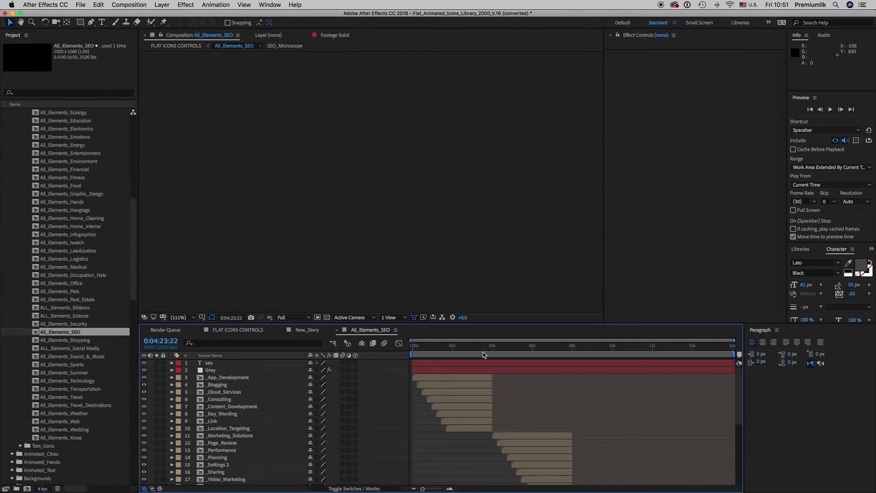
click(483, 352)
click(561, 350)
scroll(737, 401, down, 5)
click(630, 349)
click(718, 351)
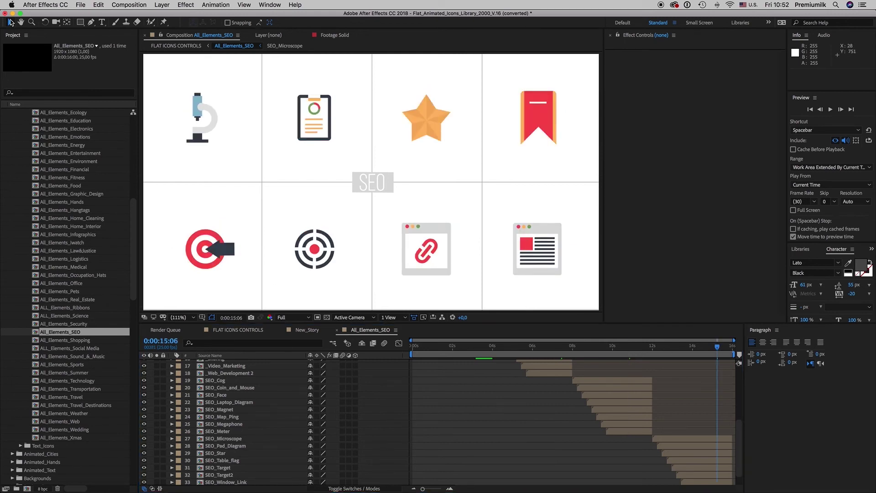
Go to 0:00:02:17 and select the _App_Development phone icon layer.
click(10, 22)
click(631, 349)
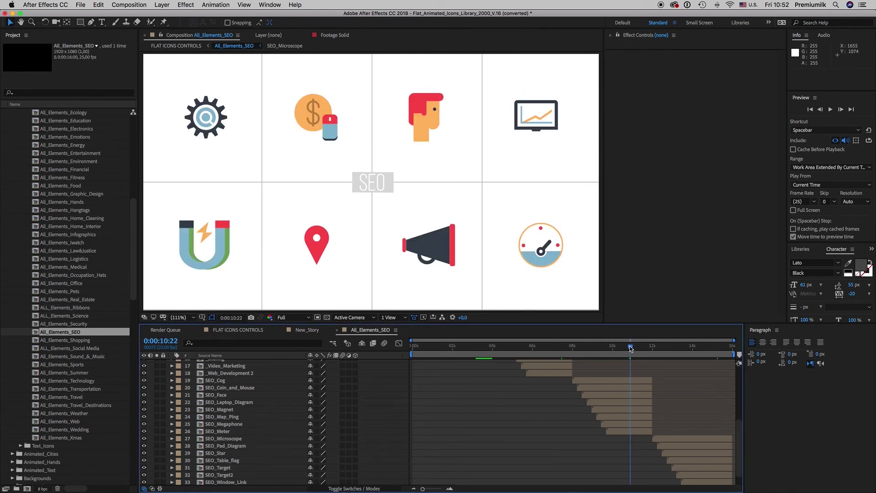
click(552, 342)
click(551, 345)
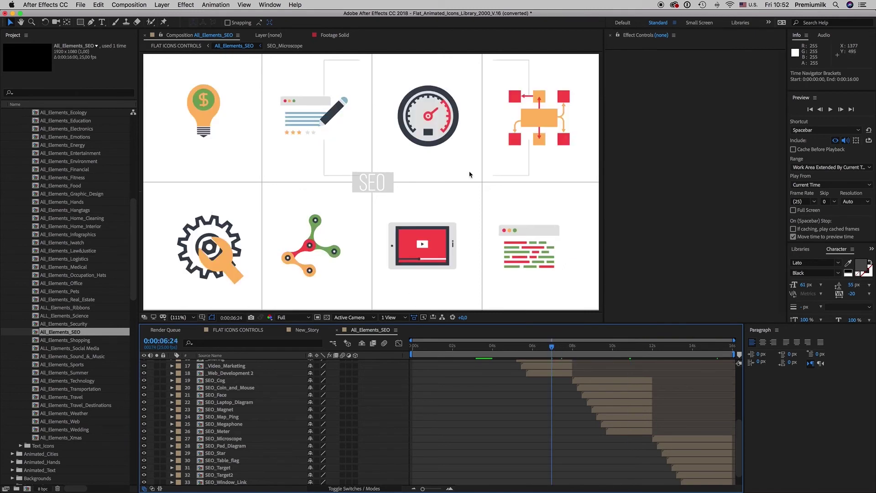
drag(740, 445, 740, 394)
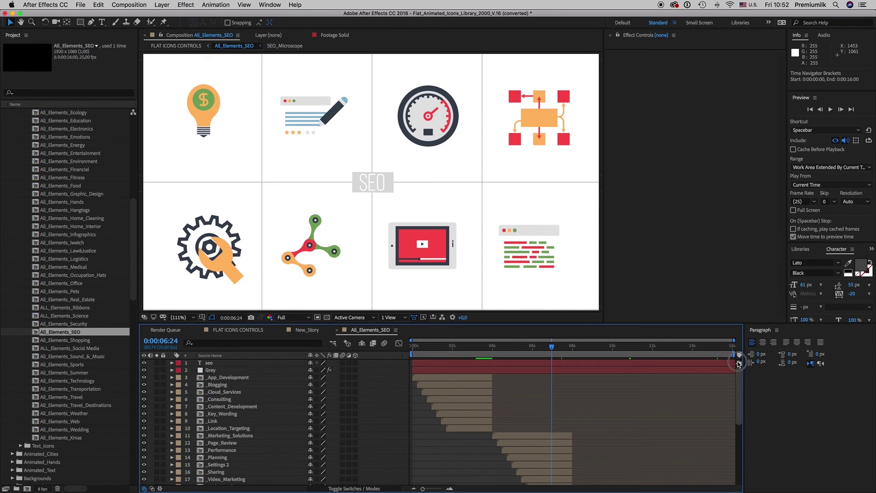
click(466, 347)
key(KP_3)
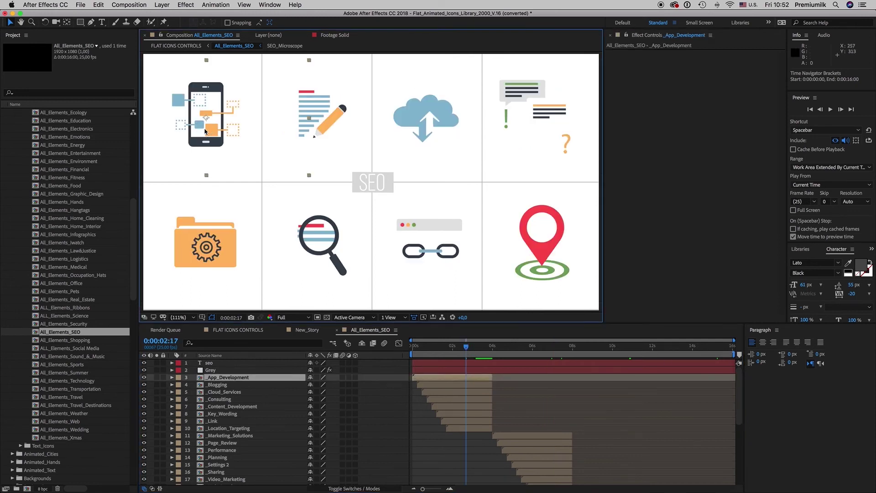
Copy the _App_Development layer and paste it into New_Story.
click(462, 378)
key(super+c)
right_click(461, 378)
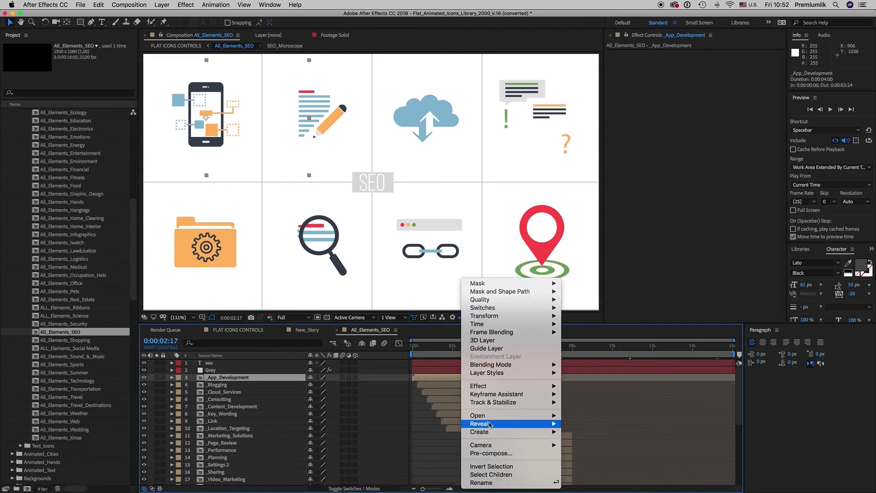
mouse_move(511, 423)
click(589, 433)
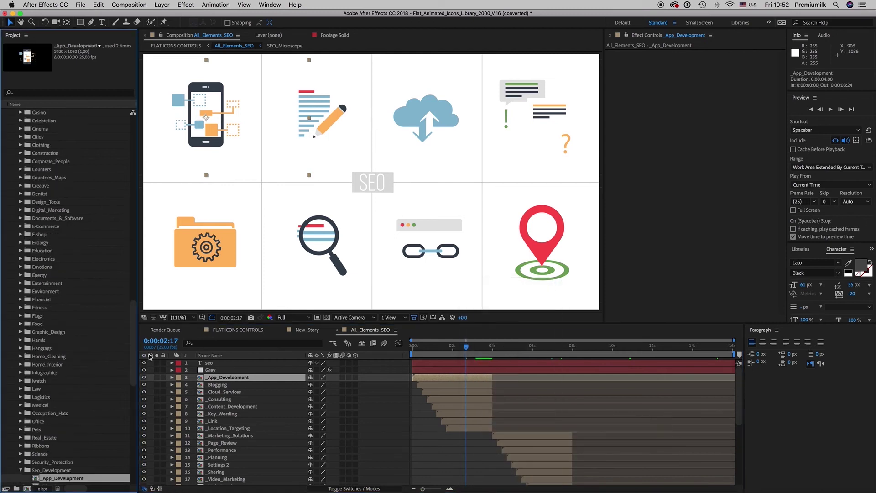
scroll(123, 343, down, 3)
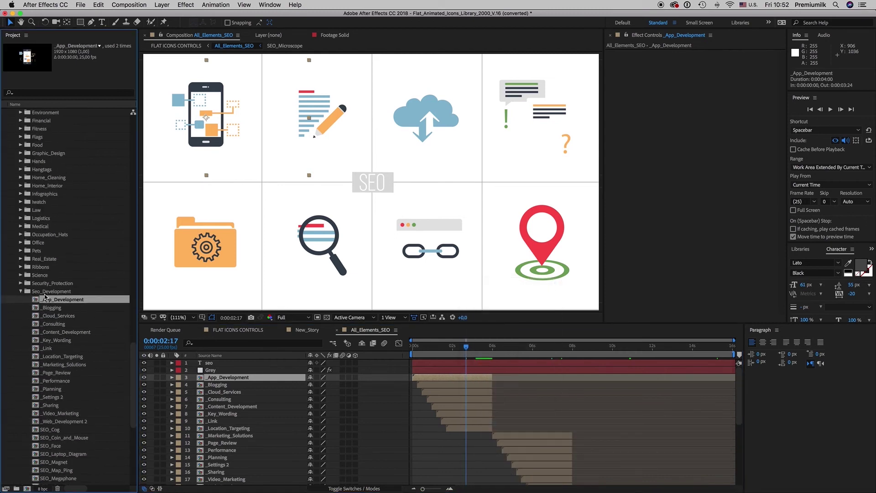
click(396, 372)
key(super+c)
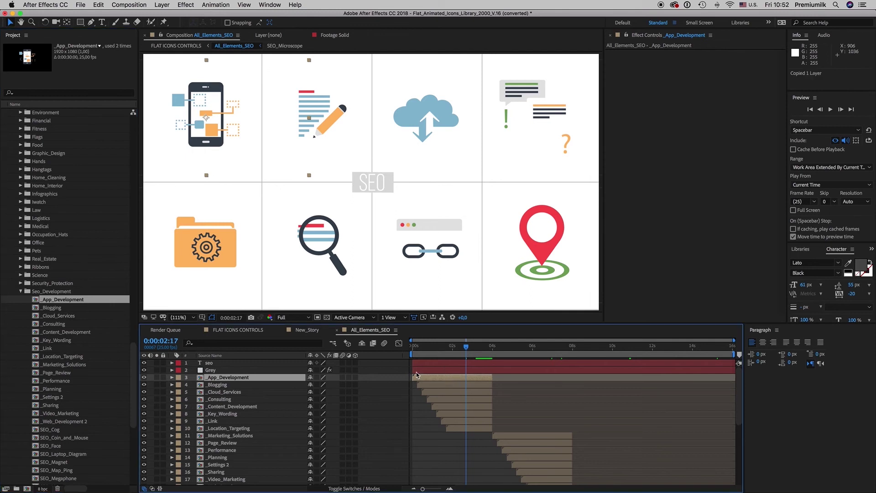
click(307, 330)
key(super+v)
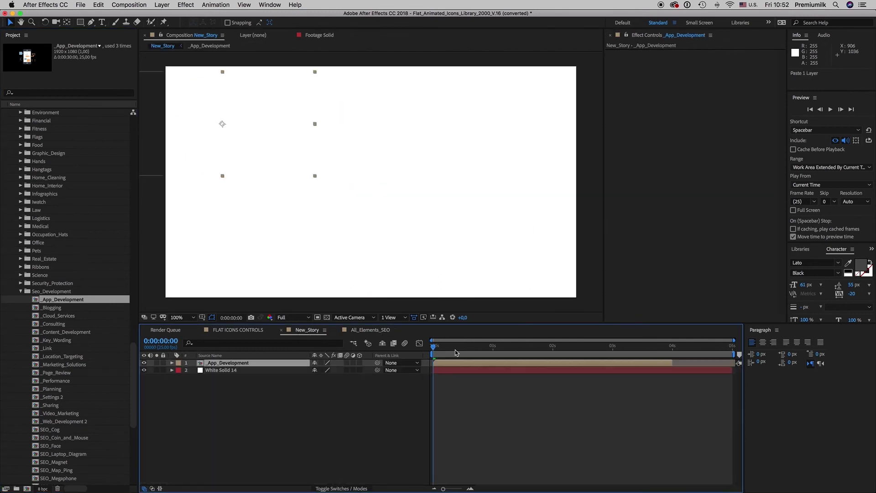
At 0:00:01:11, set the phone icon's Scale to 100% and move it lower-right.
click(519, 347)
key(s)
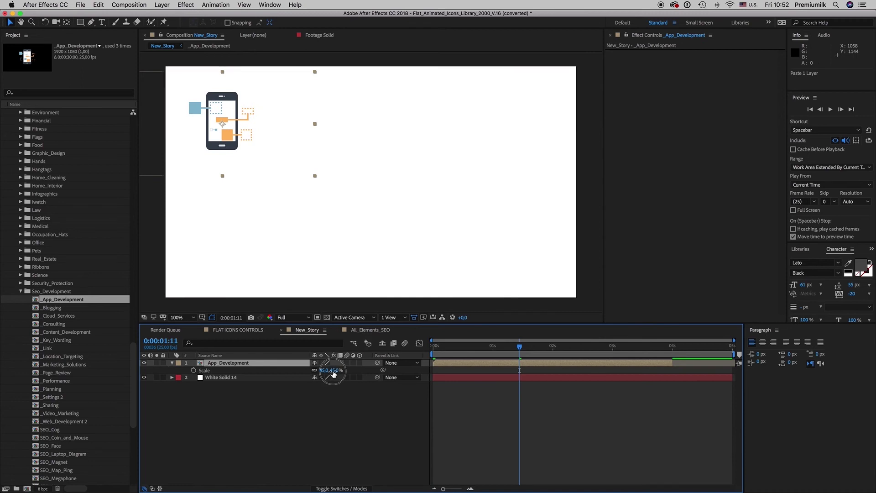
click(333, 371)
text(100)
key(Return)
drag(280, 205, 317, 241)
Enable Collapse Transformations and scale the phone icon to 92%, left of centre.
click(321, 363)
key(p)
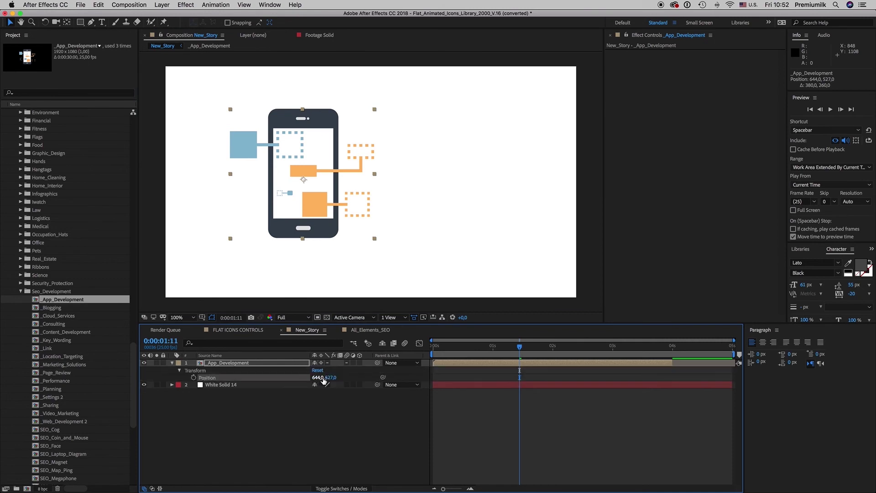
key(s)
mouse_move(324, 370)
mouse_down()
mouse_move(385, 368)
mouse_move(315, 372)
mouse_up()
drag(325, 210, 325, 217)
drag(324, 372, 311, 373)
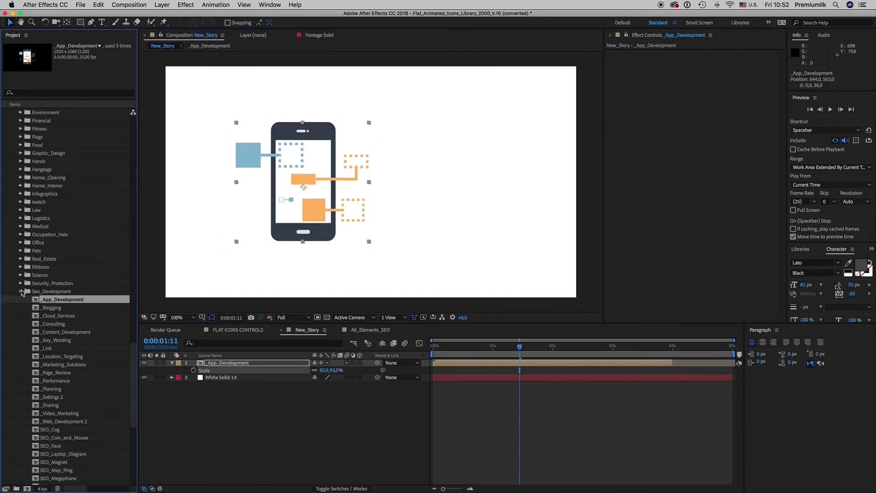
Open the All_Elements_Animated_Text composition from the Animated_Text folder.
click(21, 291)
drag(133, 411, 137, 114)
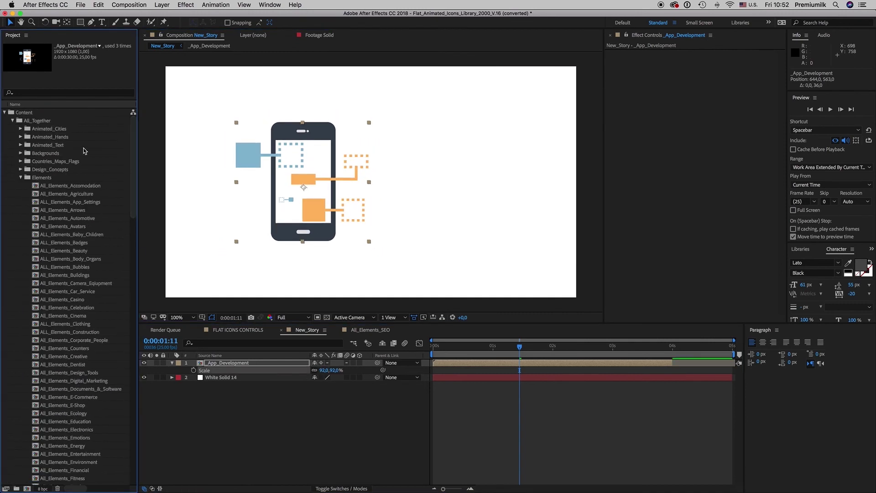
click(20, 178)
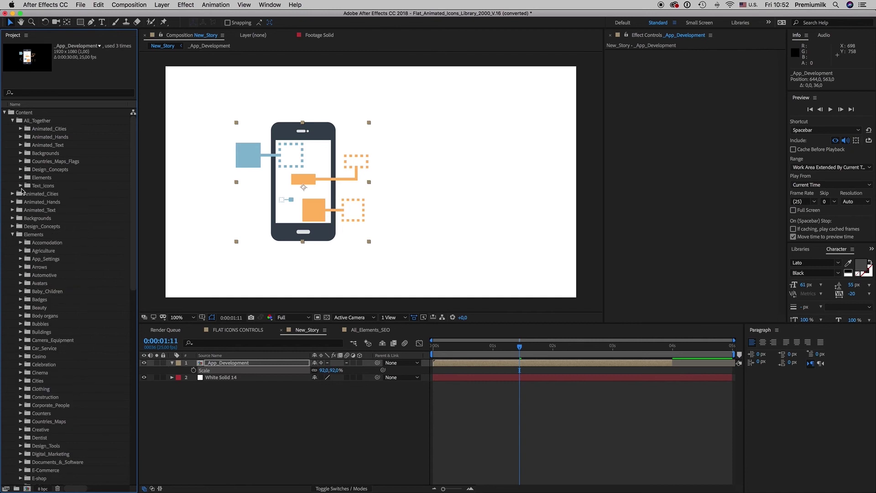
click(21, 145)
double_click(54, 154)
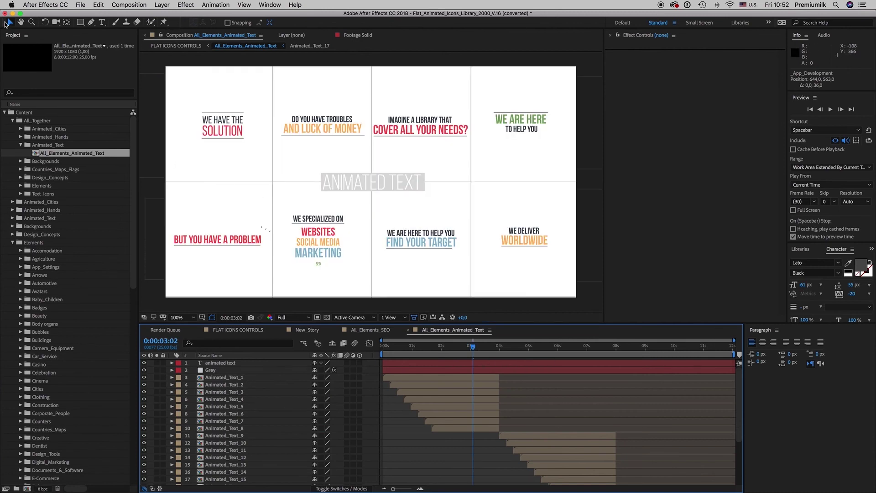
Copy the WE HAVE THE SOLUTION Animated_Text_1 layer and paste it into New_Story.
click(453, 380)
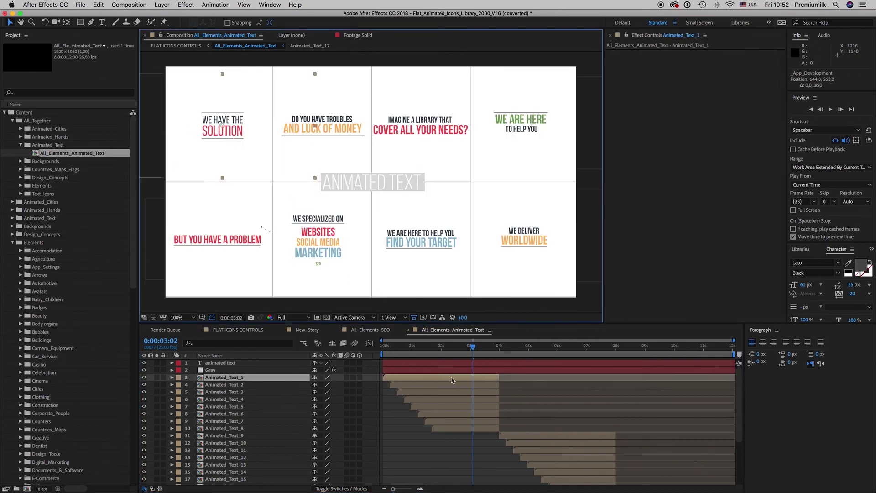
key(ctrl+c)
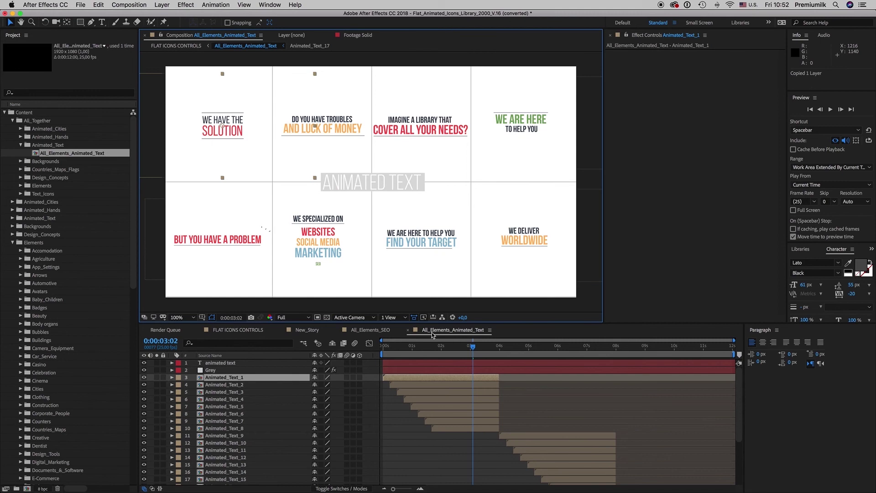
click(367, 330)
click(318, 335)
key(ctrl+v)
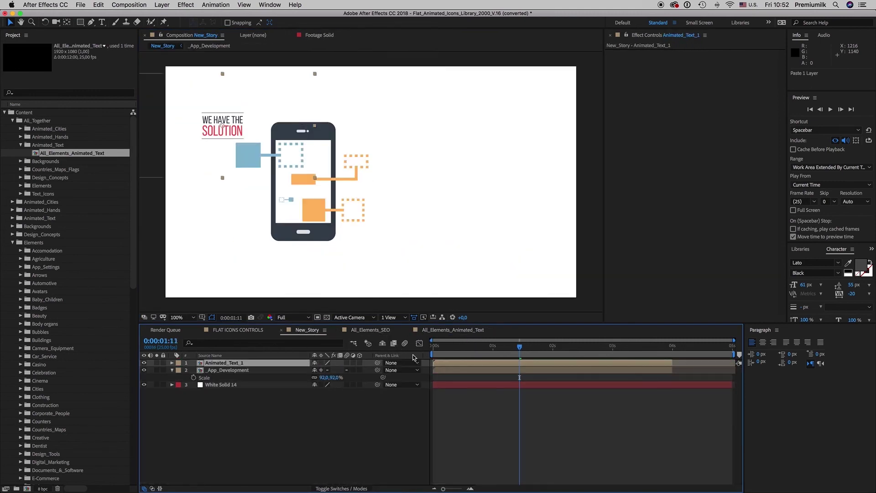
Set the headline's Scale to 100% and move it right of the phone icon.
key(s)
click(335, 370)
text(100,0,100,0)
key(Return)
click(414, 196)
drag(414, 196, 463, 187)
Preview the headline animation from the start of New_Story.
click(518, 440)
click(511, 363)
key(Home)
key(space)
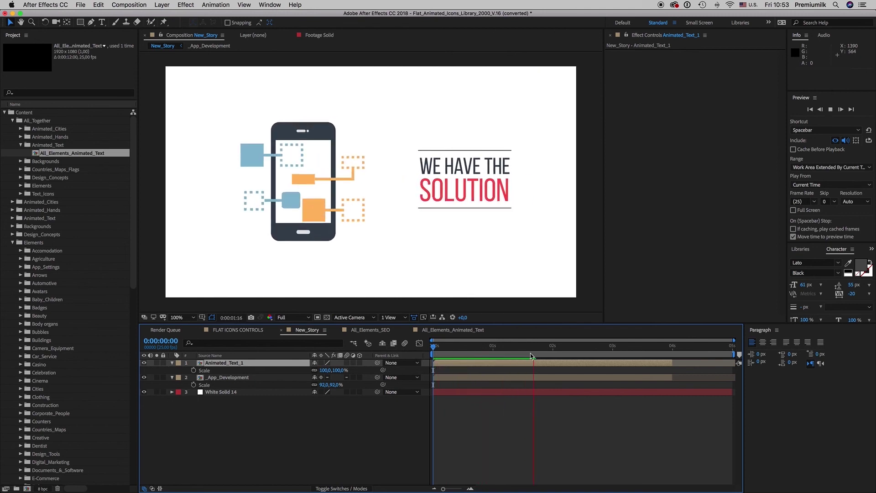
drag(532, 353, 551, 354)
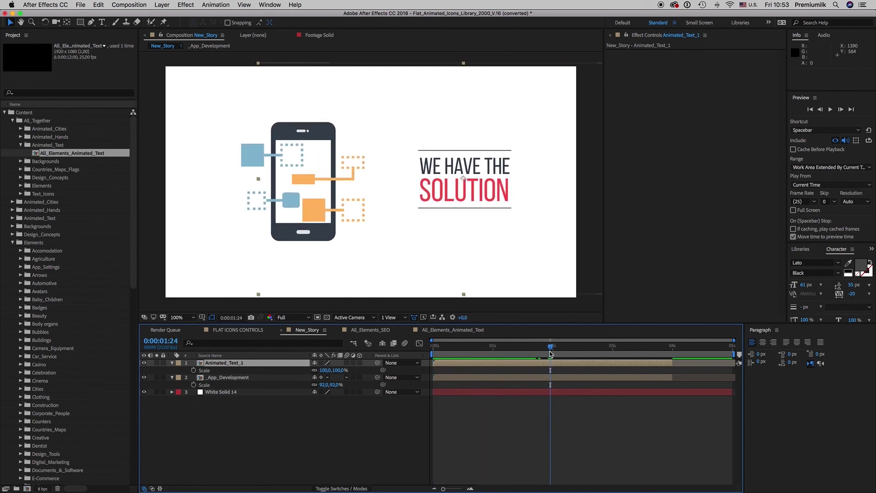
Drag the Animated_Text_1 and _App_Development out-points to the composition end.
shift+click(544, 377)
drag(673, 376, 735, 376)
drag(509, 351, 588, 354)
click(174, 364)
click(203, 414)
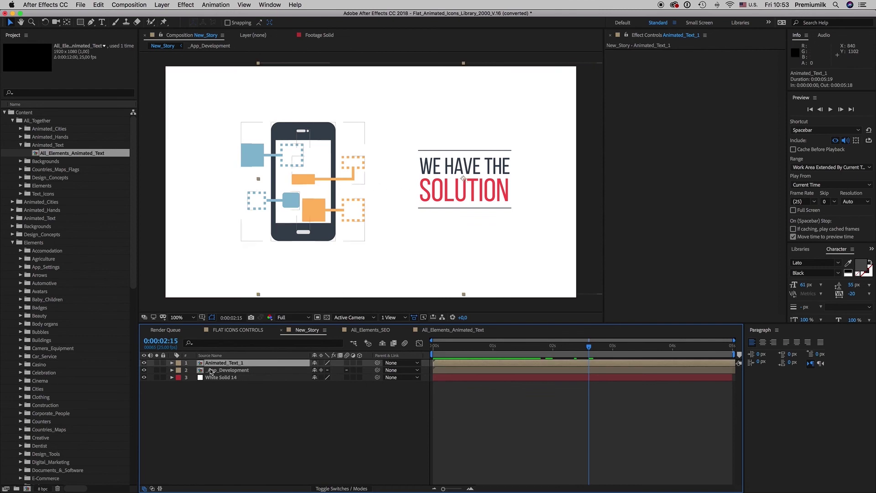
click(144, 363)
click(144, 362)
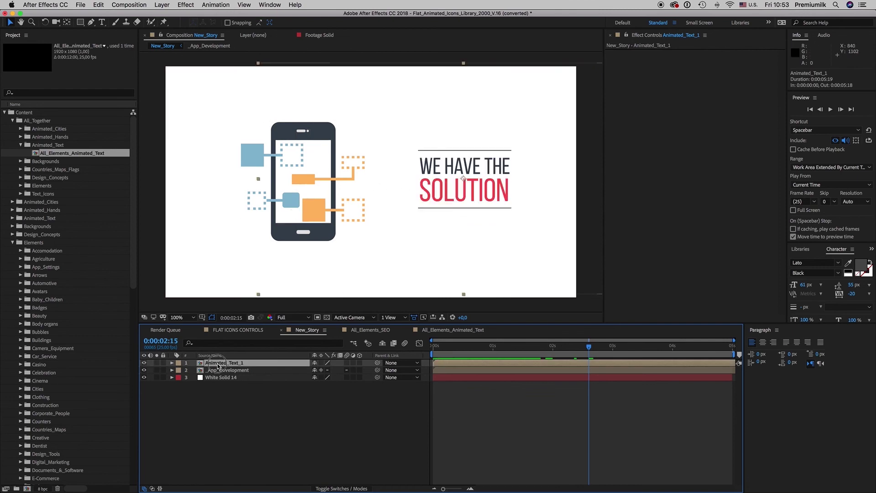
Open the Animated_Text_1 precomp, reveal the solution layer's properties, and check the CONTROLS colours.
double_click(218, 364)
click(540, 348)
key(h)
drag(268, 202, 346, 194)
click(218, 393)
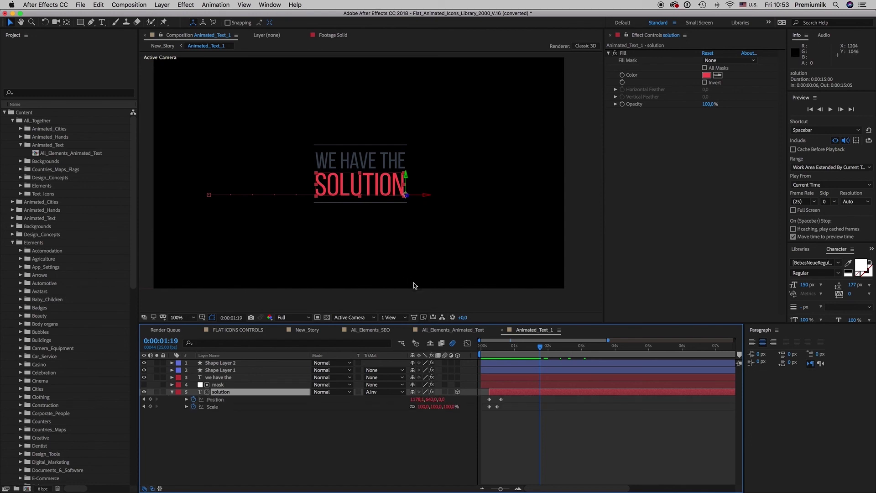
key(u)
key(u)
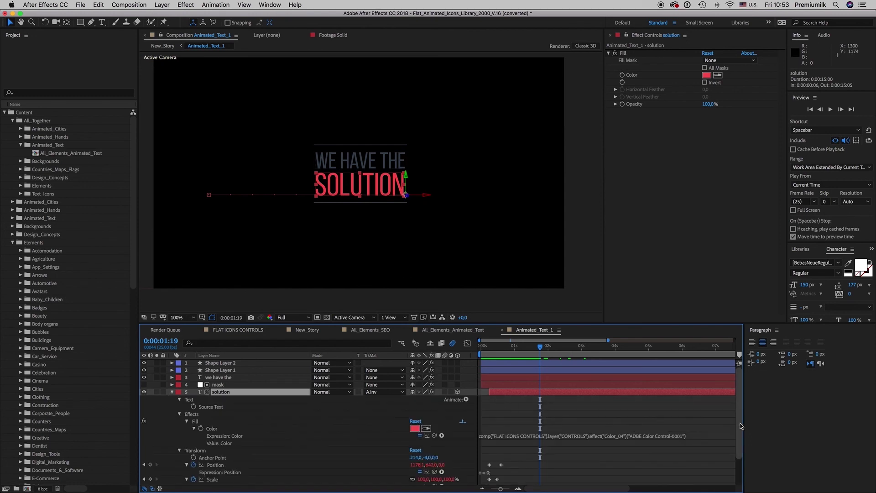
drag(740, 418, 739, 435)
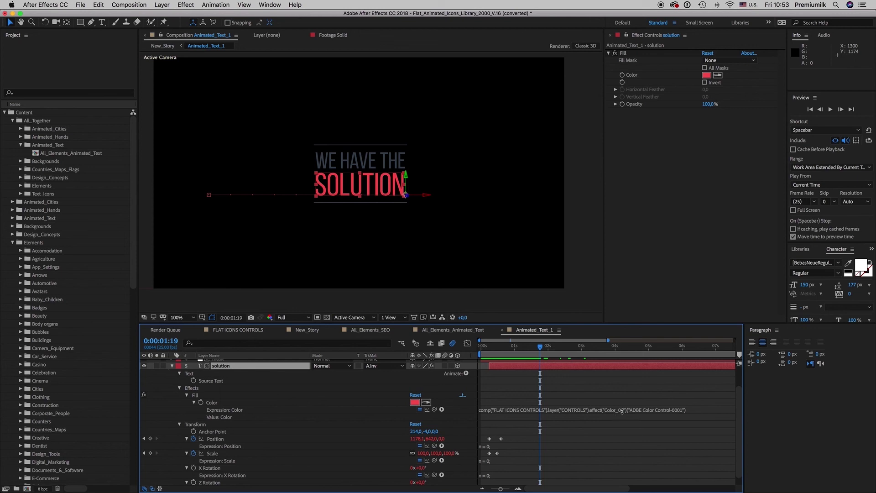
click(245, 331)
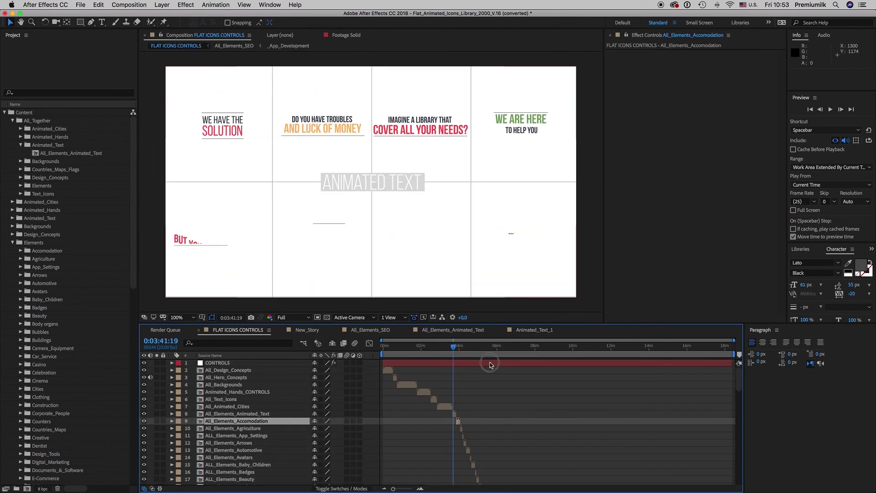
click(217, 363)
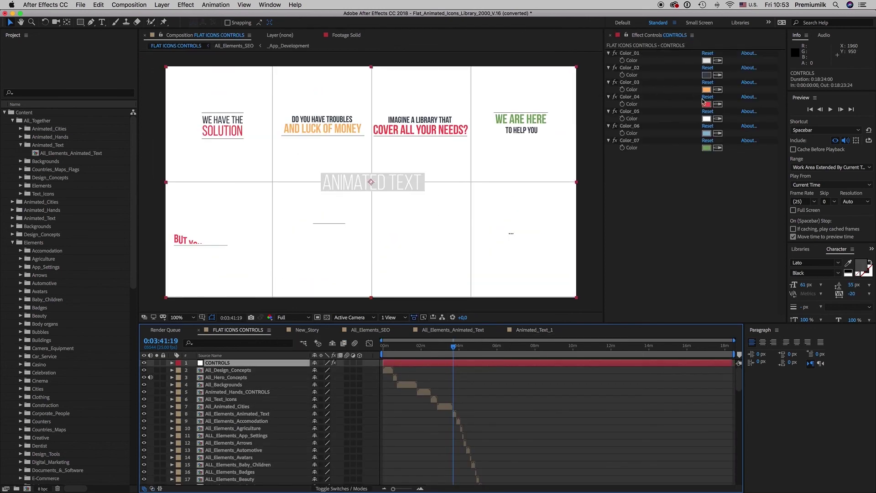
click(520, 331)
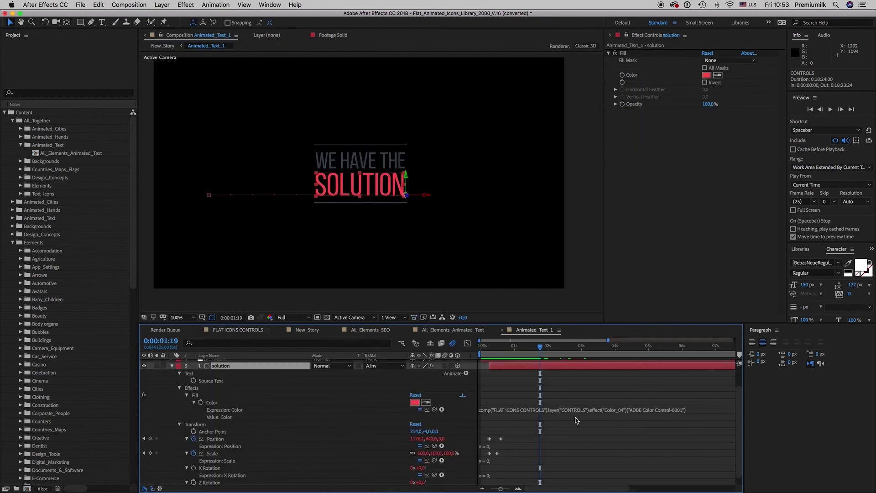
Change the solution layer's Fill Color expression from Color_04 to Color_03.
click(614, 412)
click(628, 408)
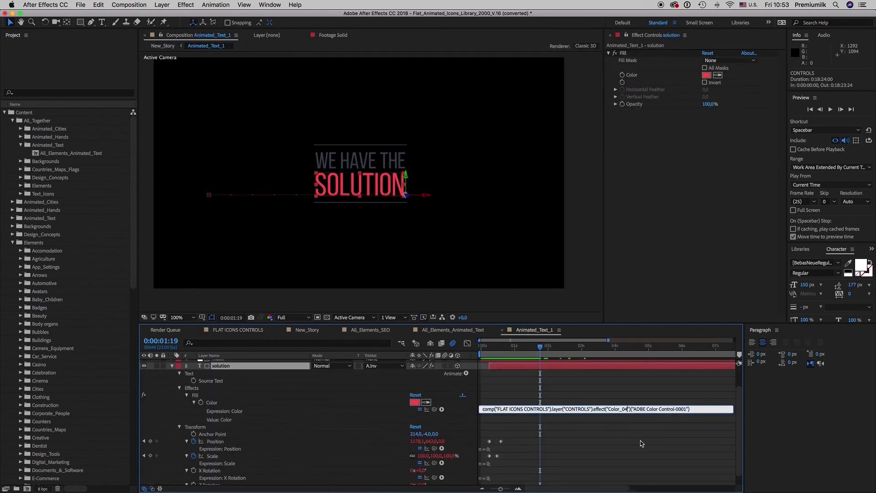
key(BackSpace)
text(3)
click(545, 387)
click(455, 333)
click(374, 328)
click(465, 353)
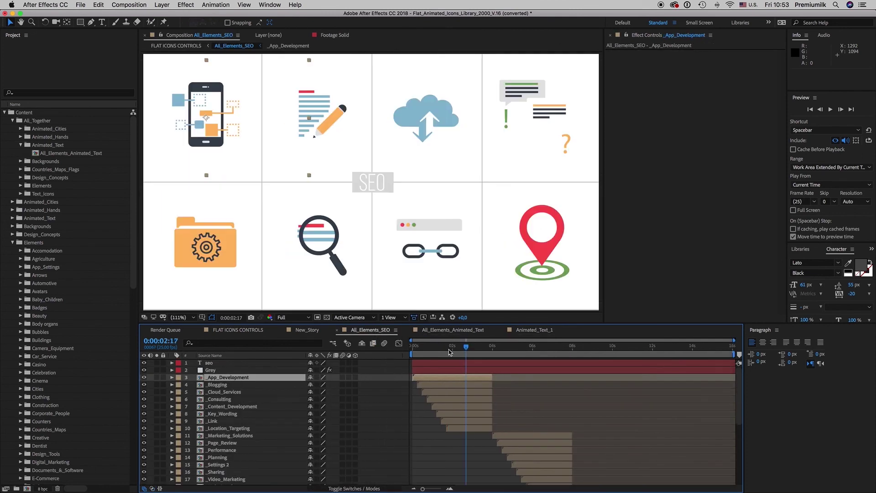
Close All_Elements_SEO and play back the New_Story animation to review it.
click(336, 330)
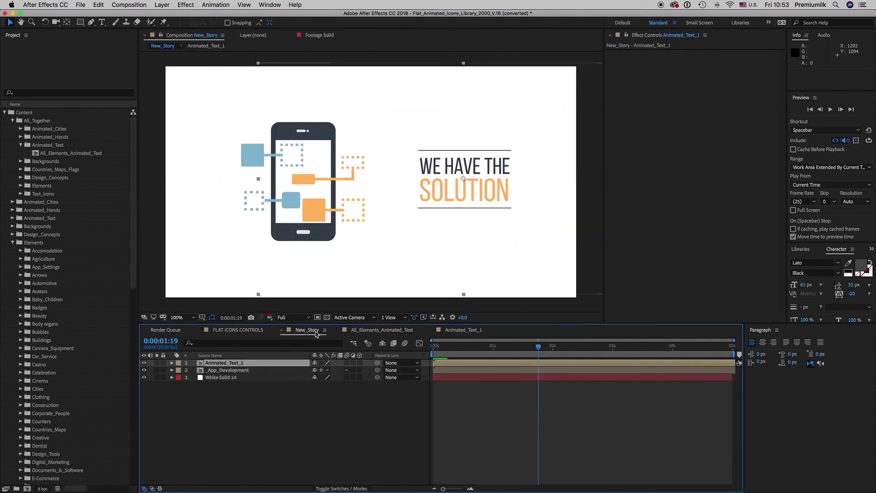
mouse_move(513, 353)
mouse_down()
mouse_move(456, 353)
mouse_move(525, 347)
mouse_up()
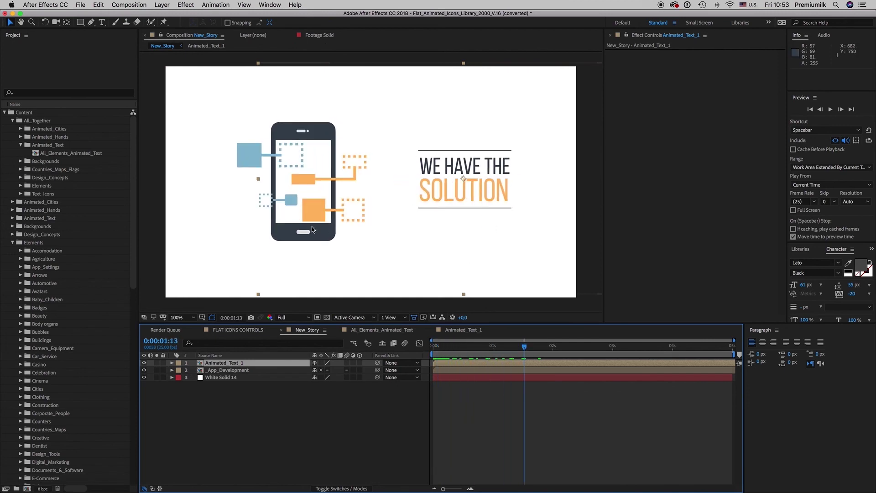
drag(525, 347, 547, 359)
key(space)
click(456, 410)
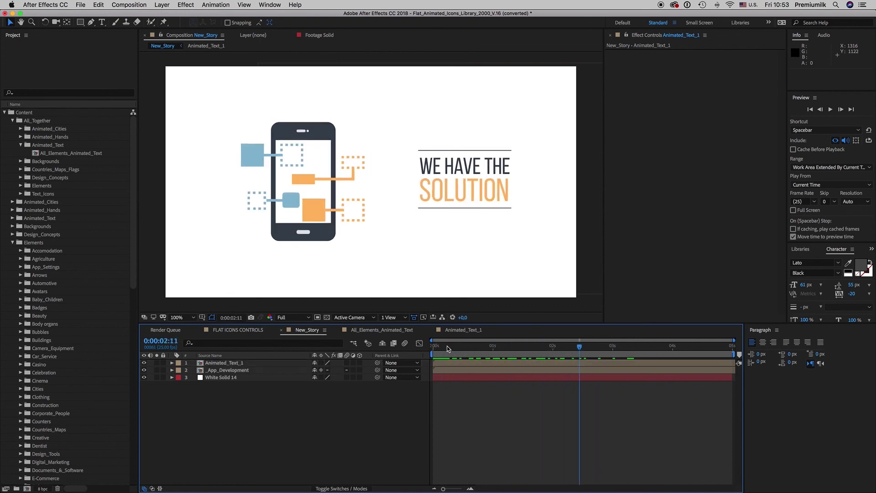
click(12, 242)
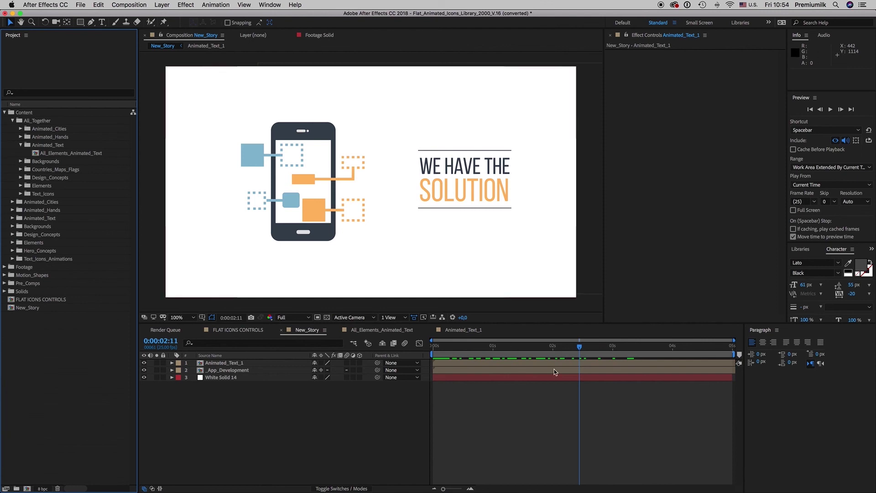
key(space)
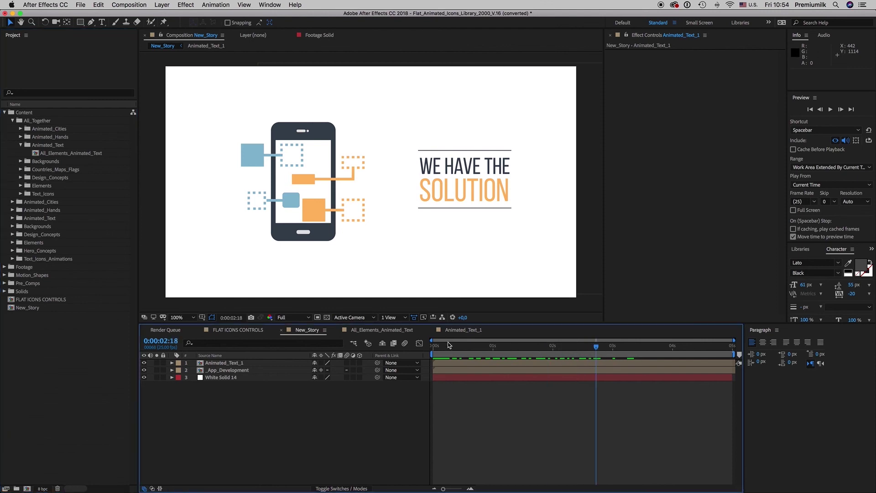
Close Animated_Text_1, All_Elements_Animated_Text and New_Story, leaving FLAT ICONS CONTROLS at 0:00:14:22.
click(457, 331)
click(172, 366)
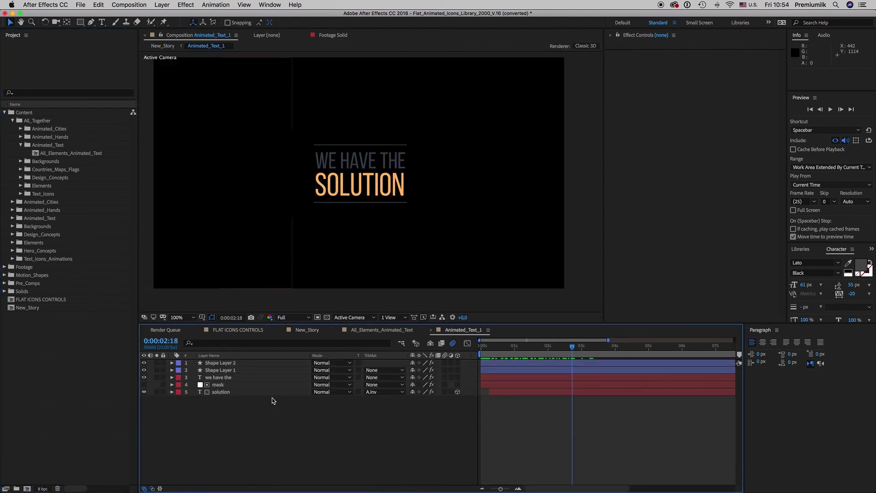
click(431, 329)
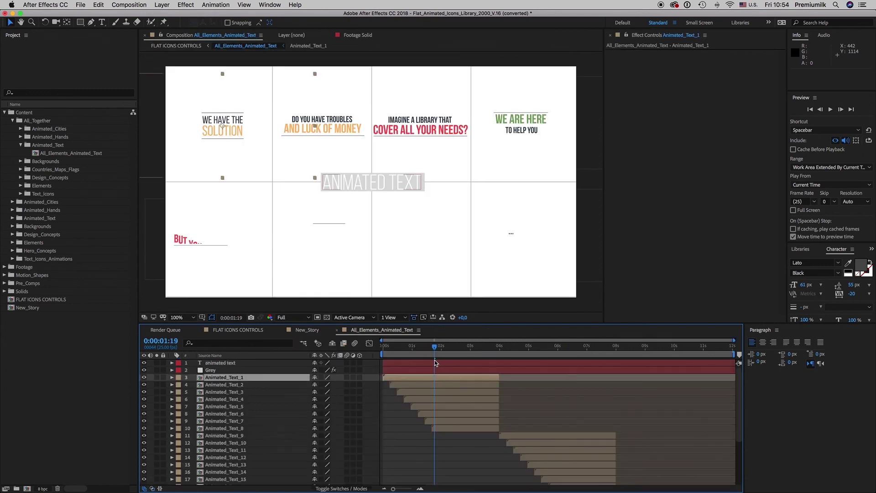
click(337, 330)
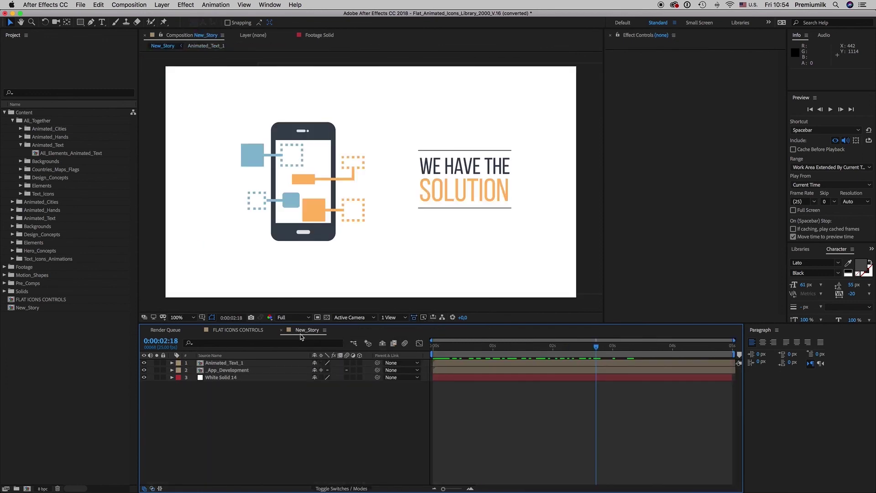
click(282, 331)
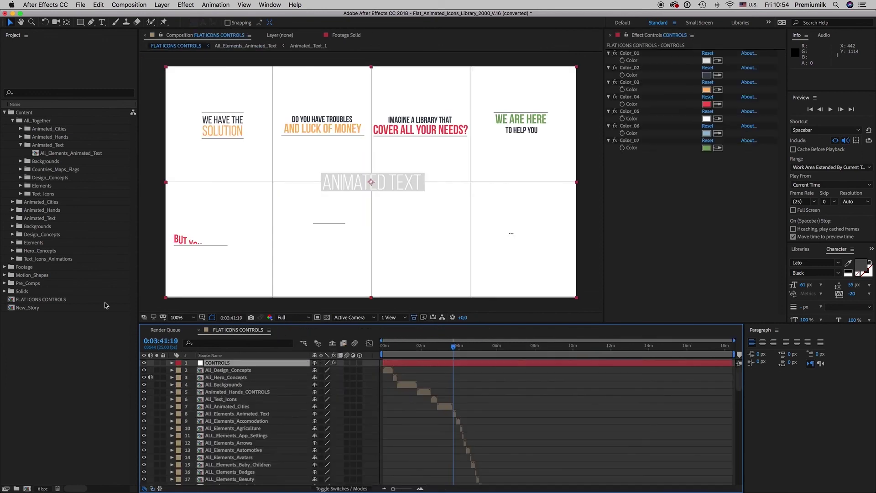
click(388, 347)
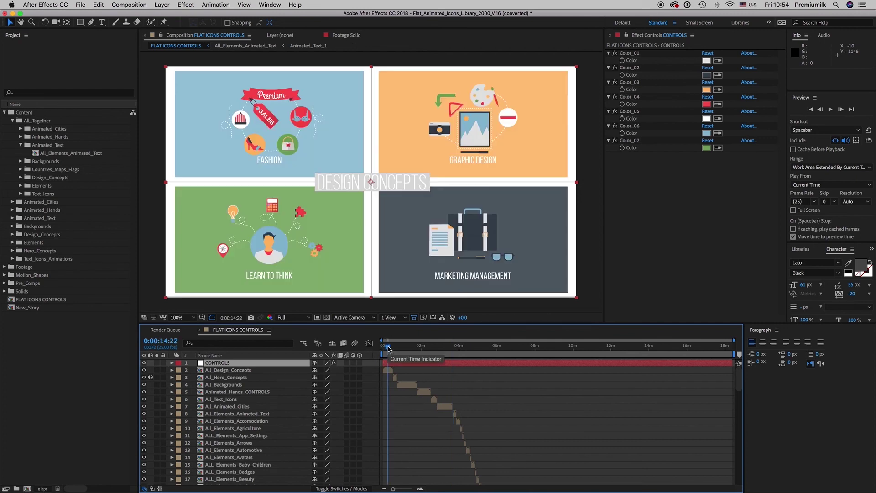